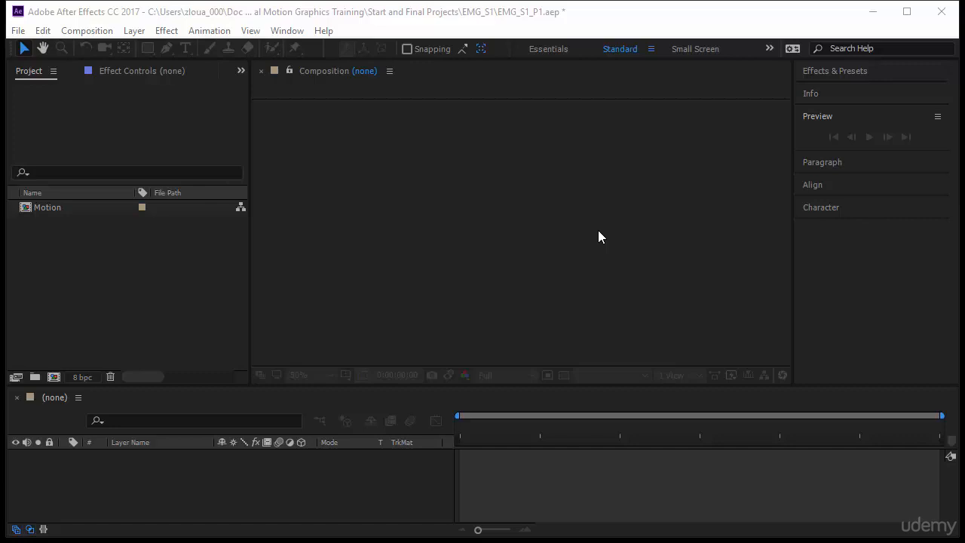
Create a composition named Challenge with the HDV/HDTV 720 25 preset, a 0:00:03:00 duration and a Deep Turquoise background.
left_click(53, 376)
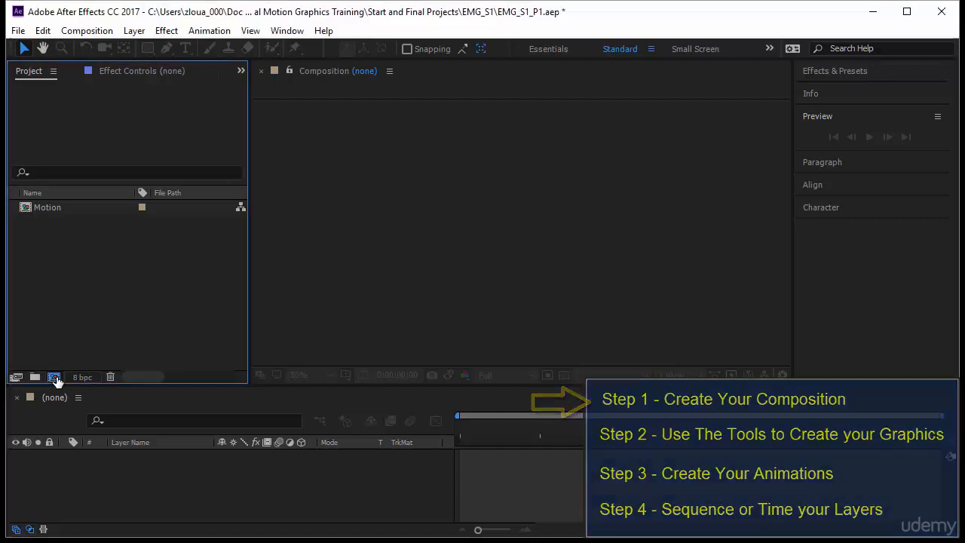
left_click_drag(382, 102, 420, 106)
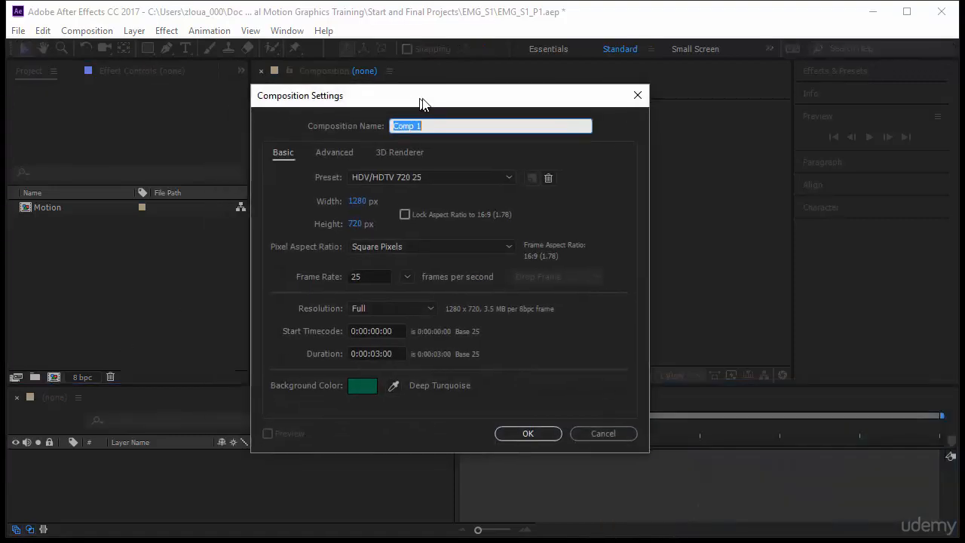
type("Challenge")
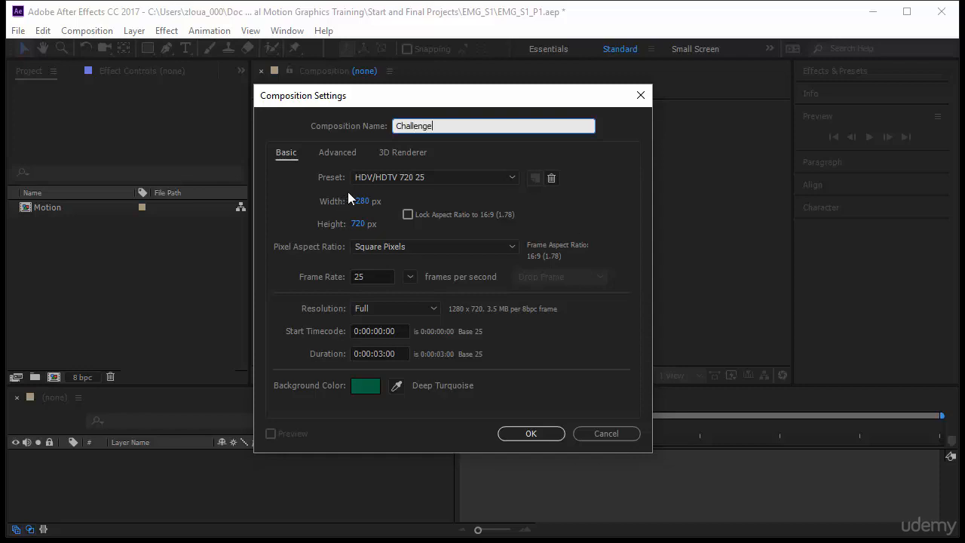
left_click(376, 176)
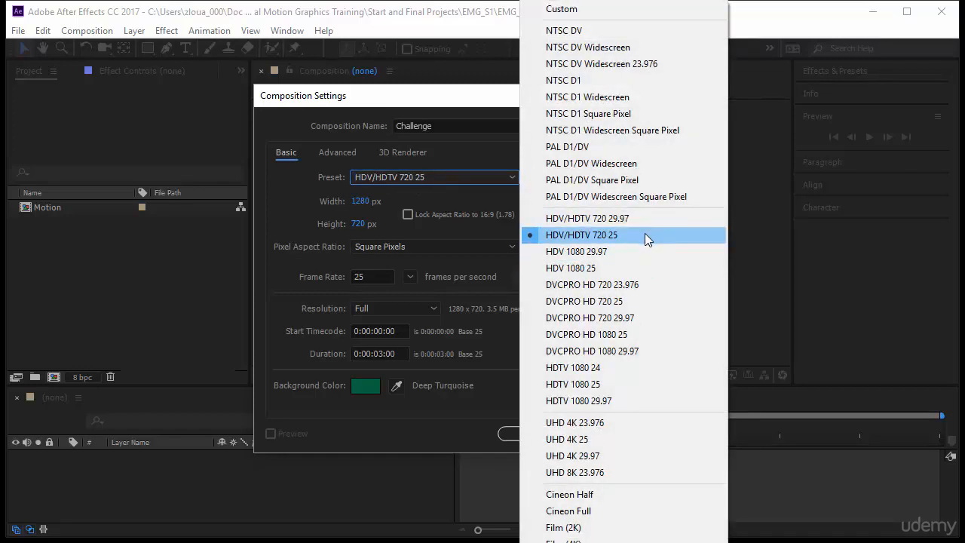
left_click(644, 235)
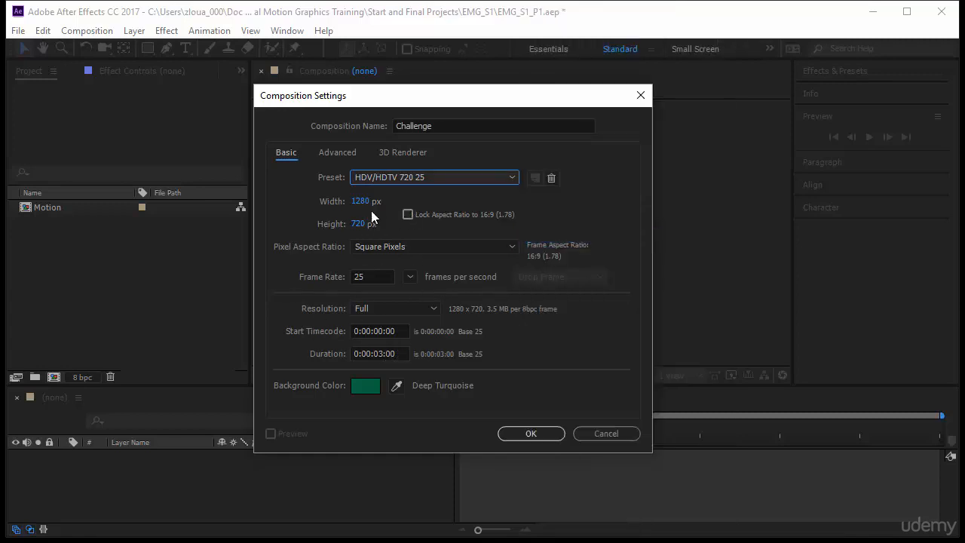
left_click_drag(405, 354, 315, 348)
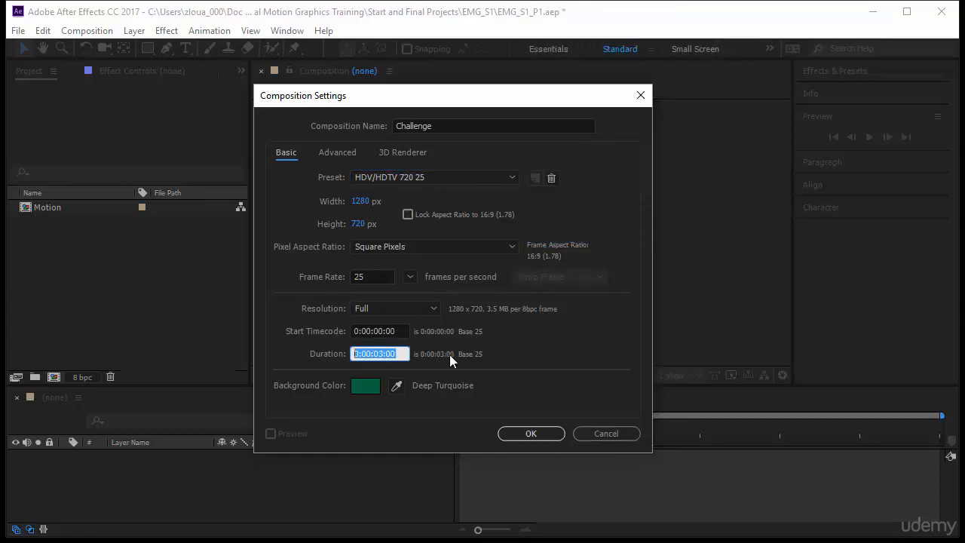
left_click(362, 387)
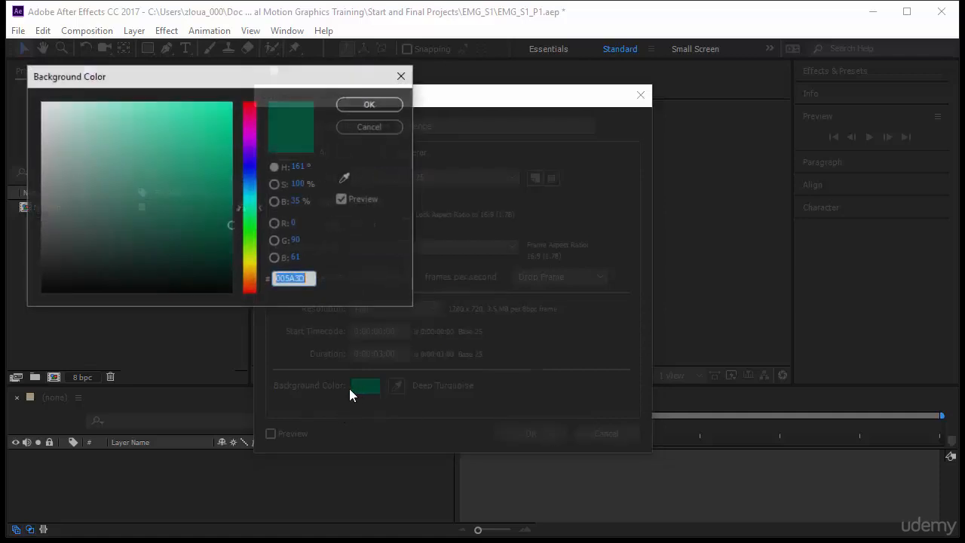
left_click(381, 105)
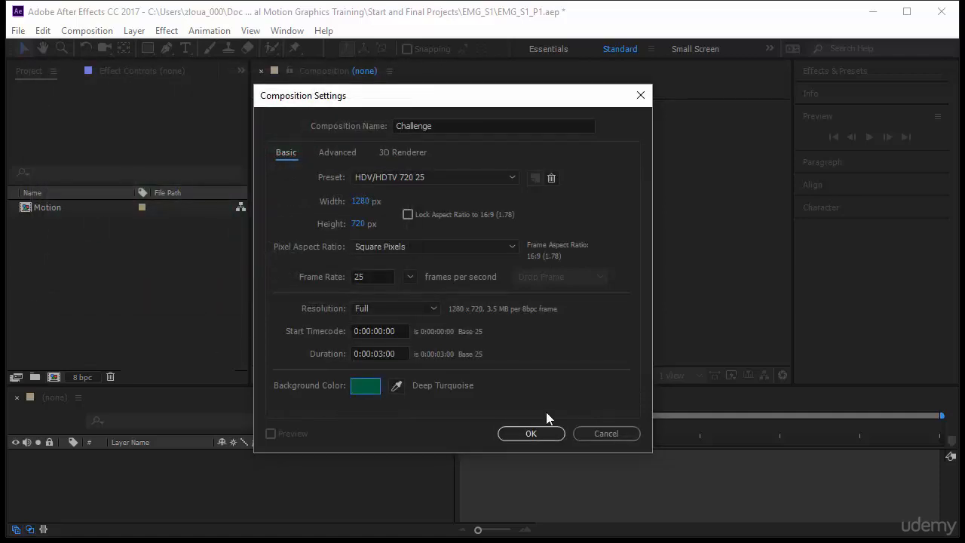
left_click(517, 433)
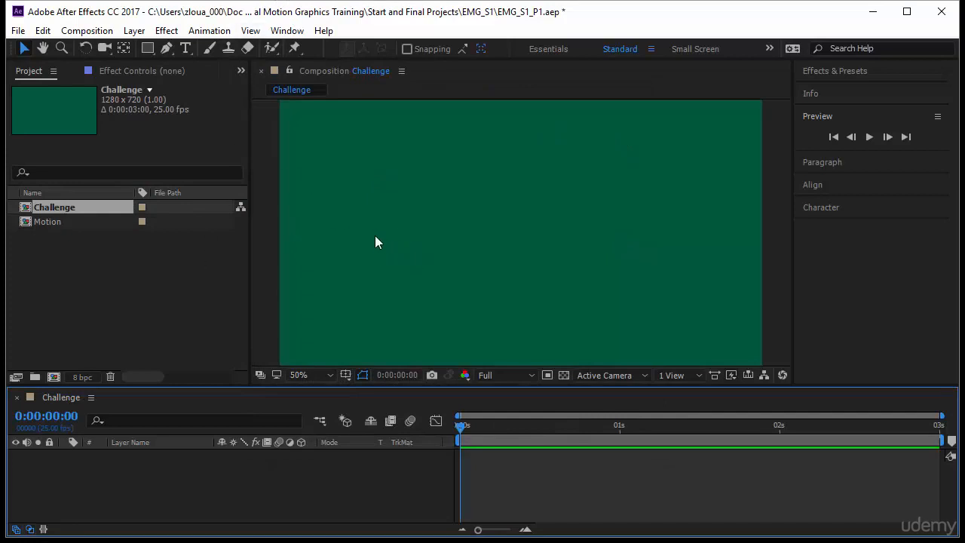
Draw a full-width rectangle band across the middle of the composition, fill it with blue 0044C1 and deselect it.
left_click(147, 48)
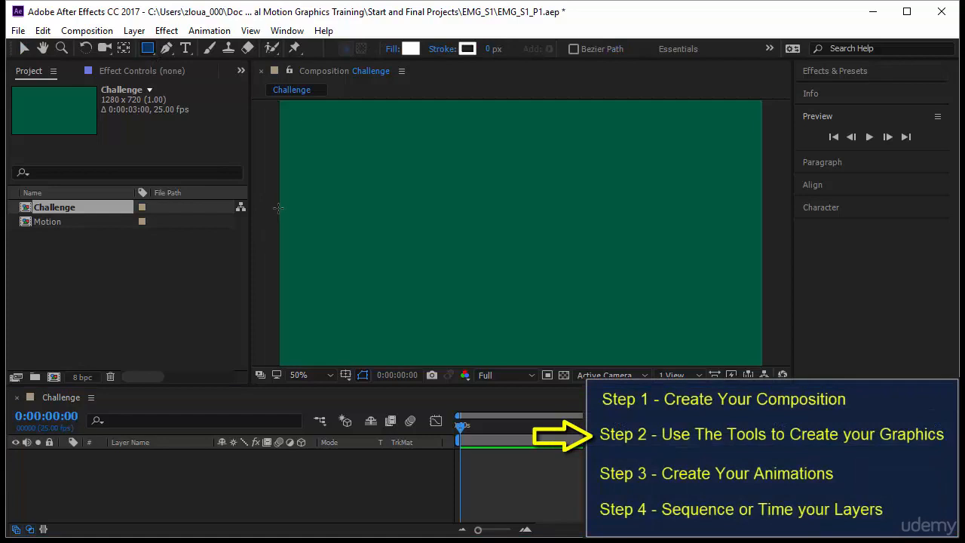
left_click_drag(278, 208, 762, 262)
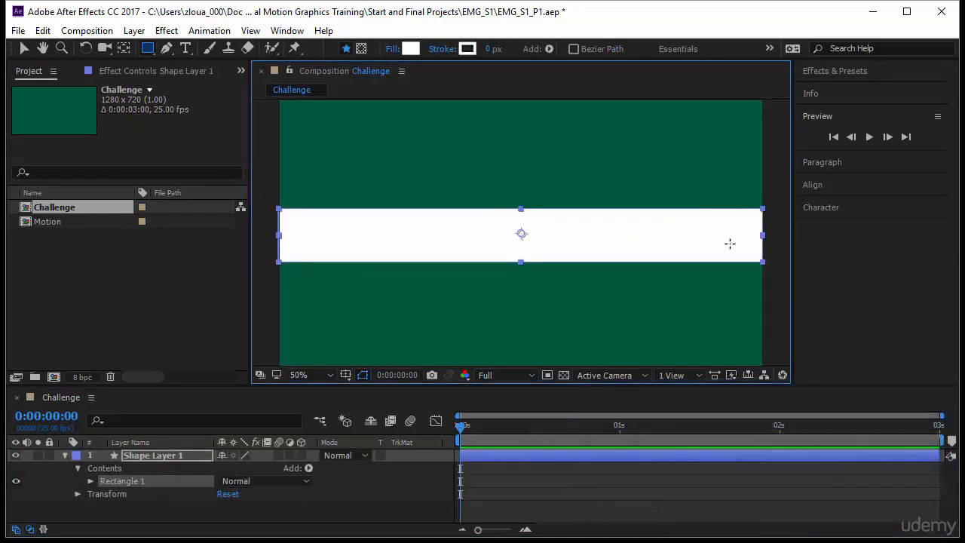
left_click(410, 48)
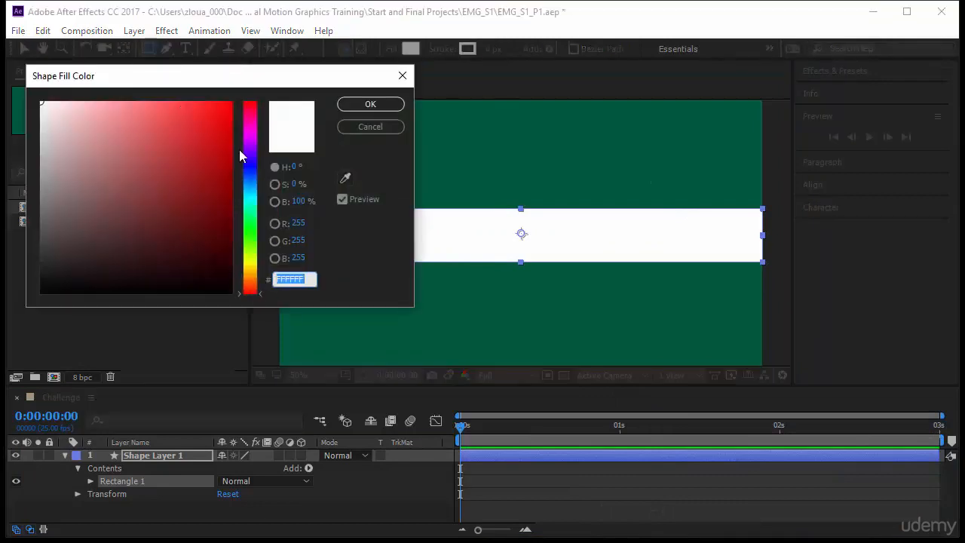
left_click(249, 178)
left_click_drag(213, 174, 254, 155)
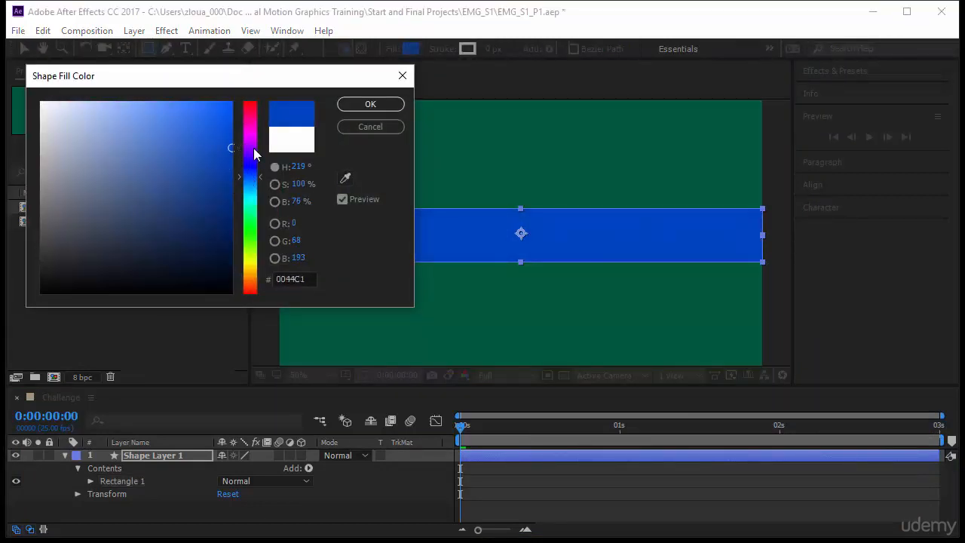
left_click(370, 103)
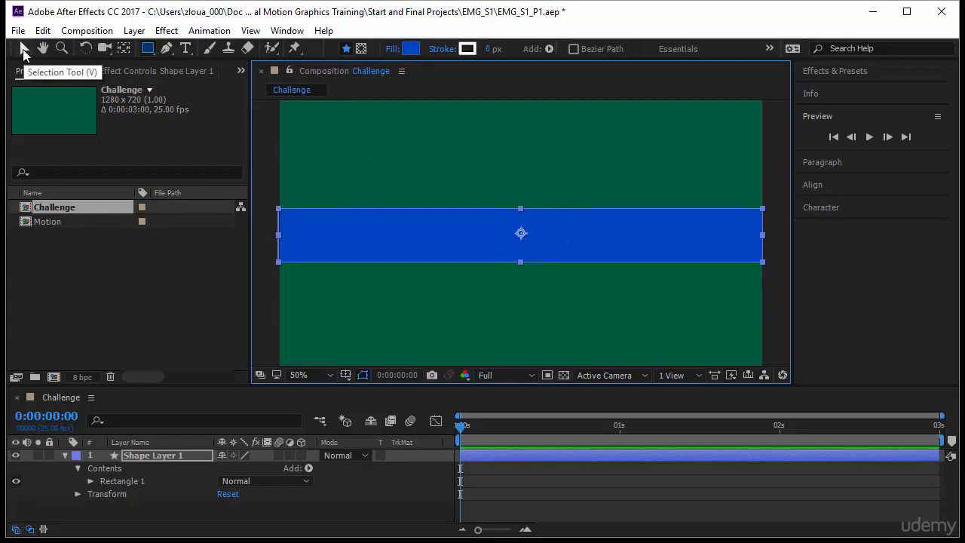
left_click(24, 49)
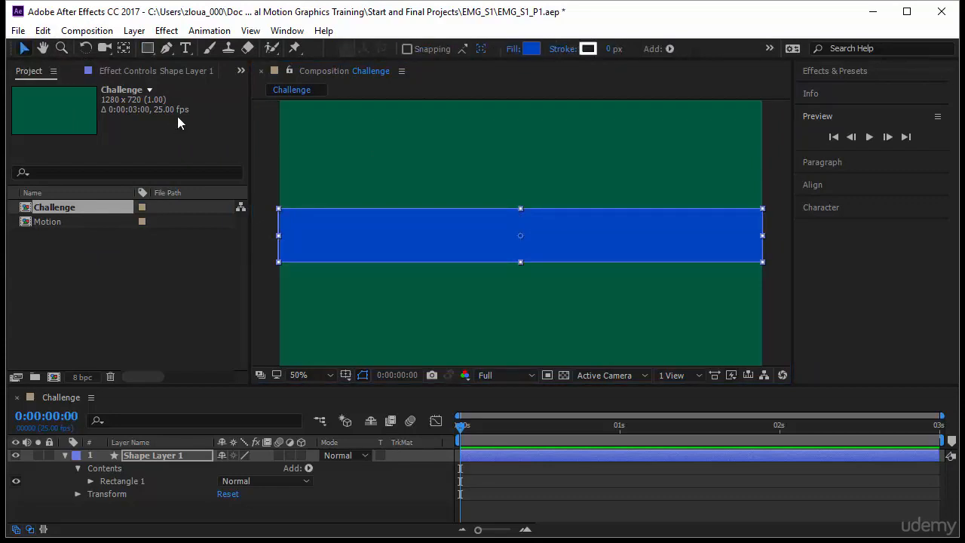
left_click(315, 138)
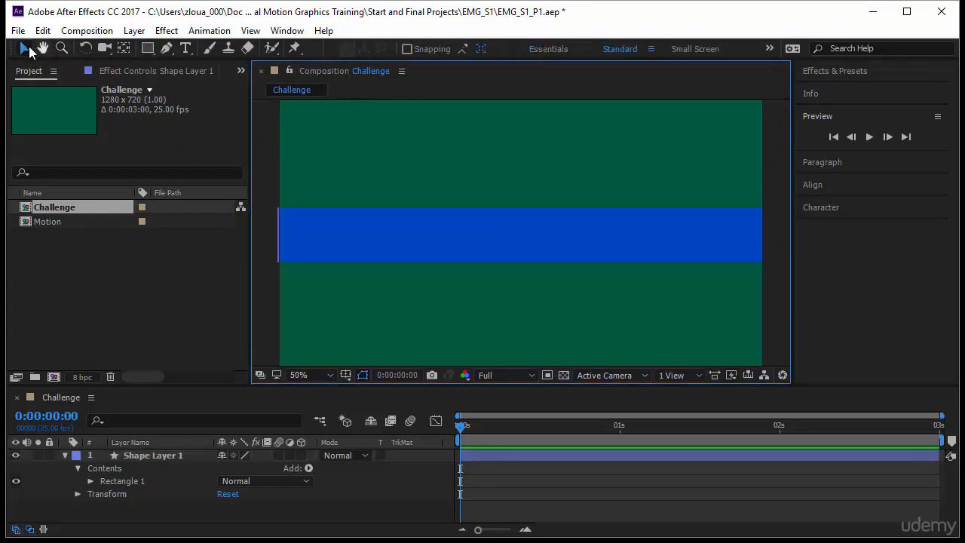
Draw a thin rectangle filled with white FFFFFF just above the blue band's upper edge as a separate shape layer.
left_click(148, 49)
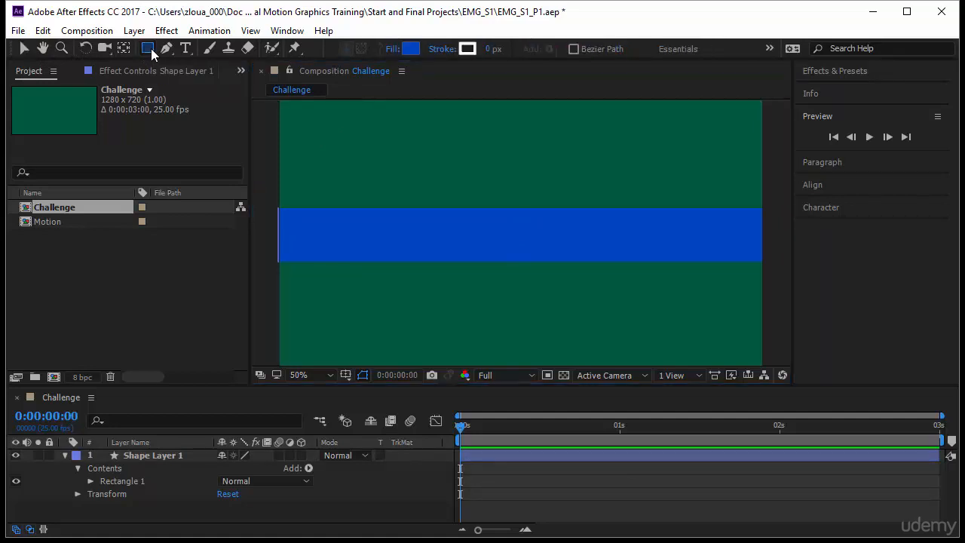
left_click(410, 49)
left_click_drag(140, 133, 31, 90)
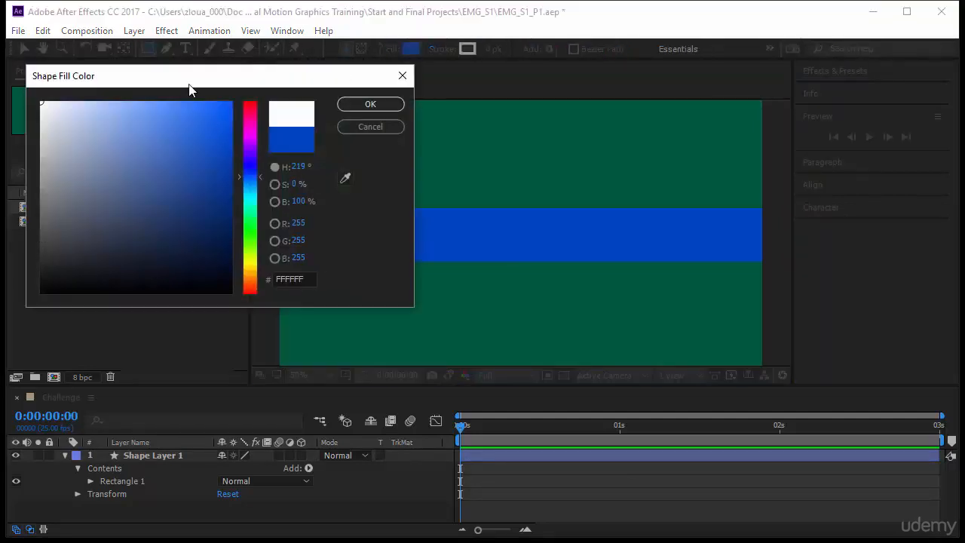
left_click(369, 104)
left_click_drag(424, 196, 704, 208)
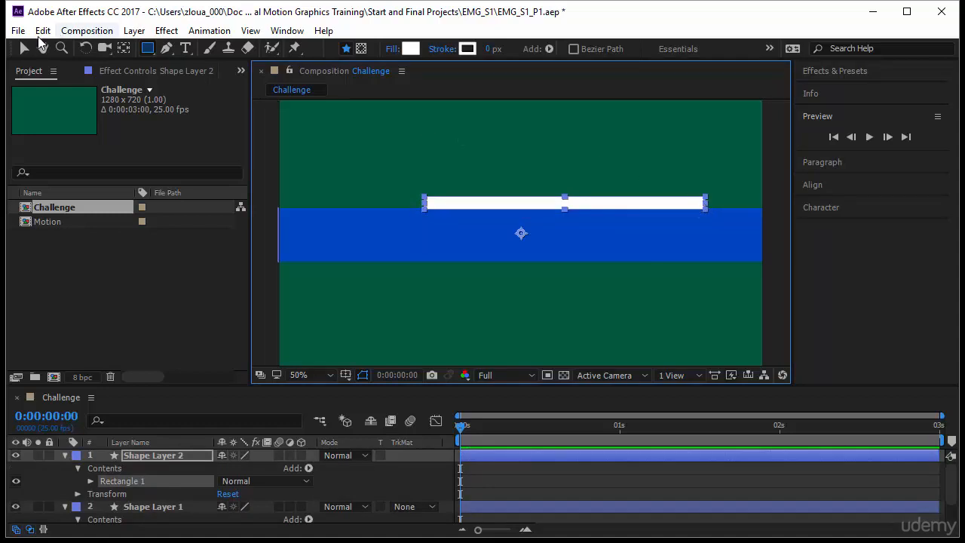
Center the white rectangle's anchor point and move the rectangle so it straddles the blue band's upper edge.
key("ctrl+alt+Home")
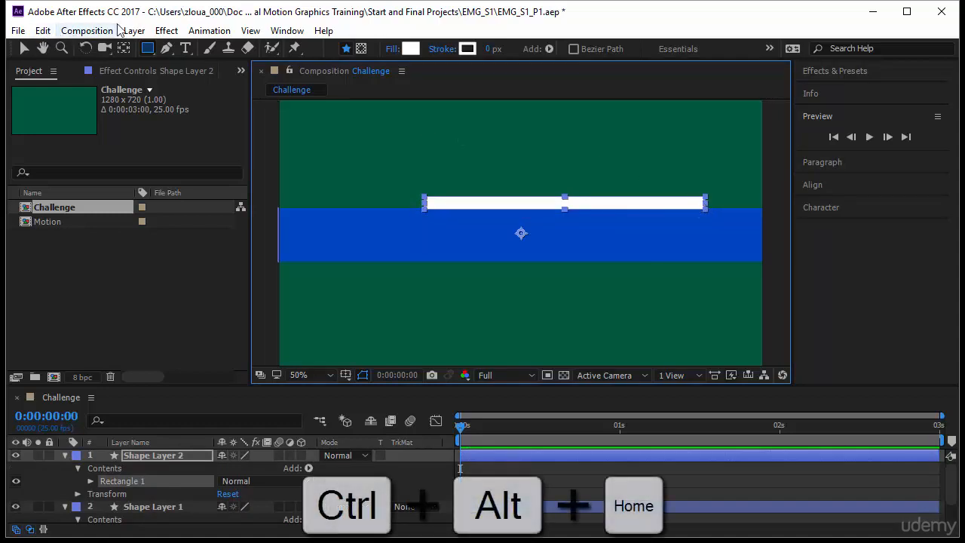
key("ctrl+alt+Home")
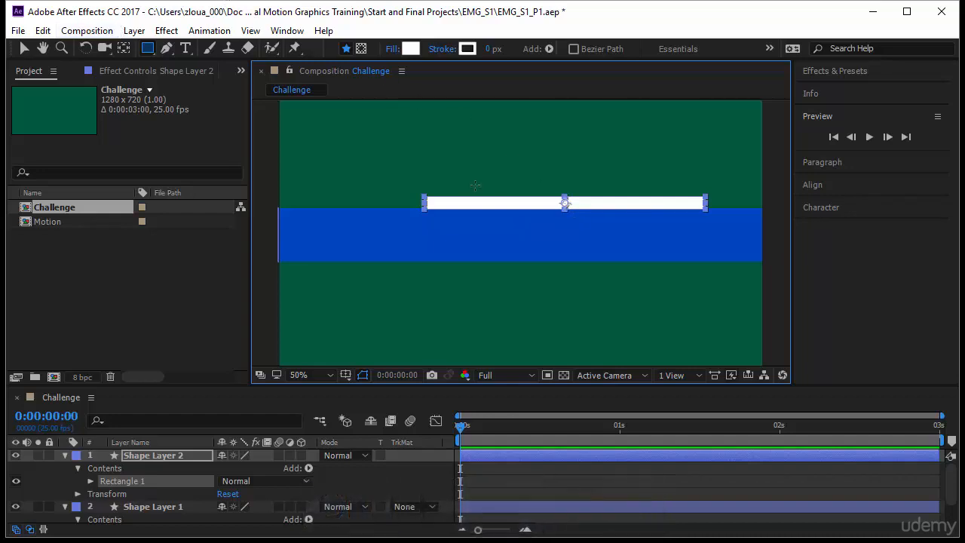
key("v")
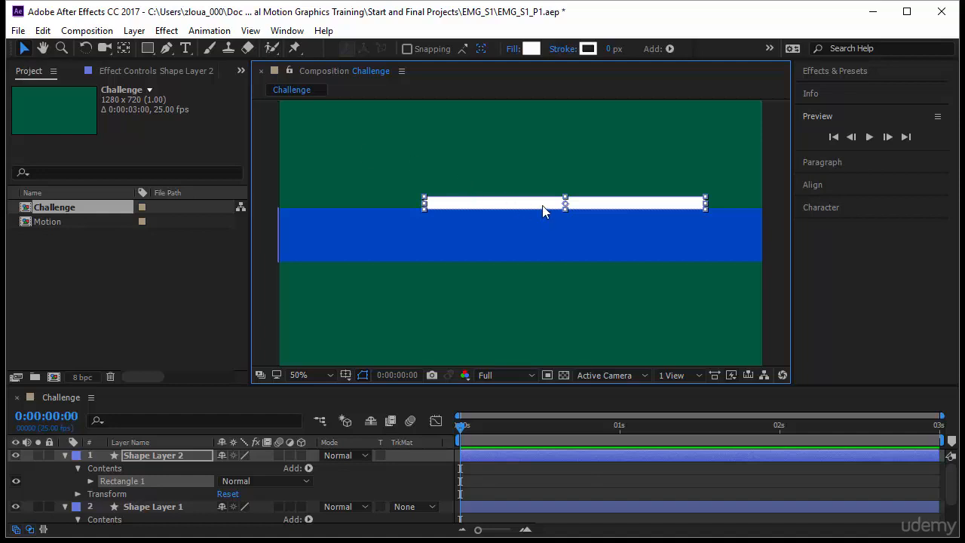
left_click(585, 178)
left_click(577, 203)
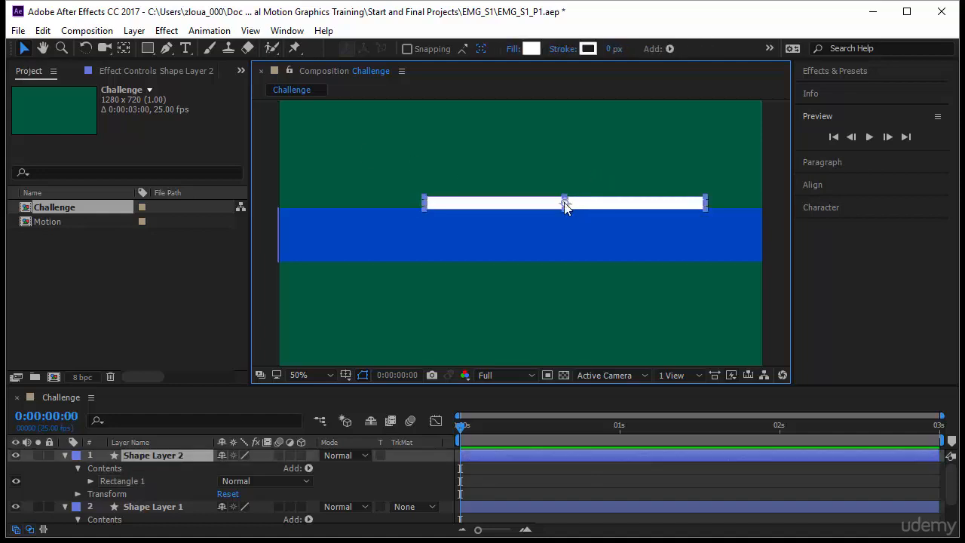
left_click_drag(563, 201, 539, 210)
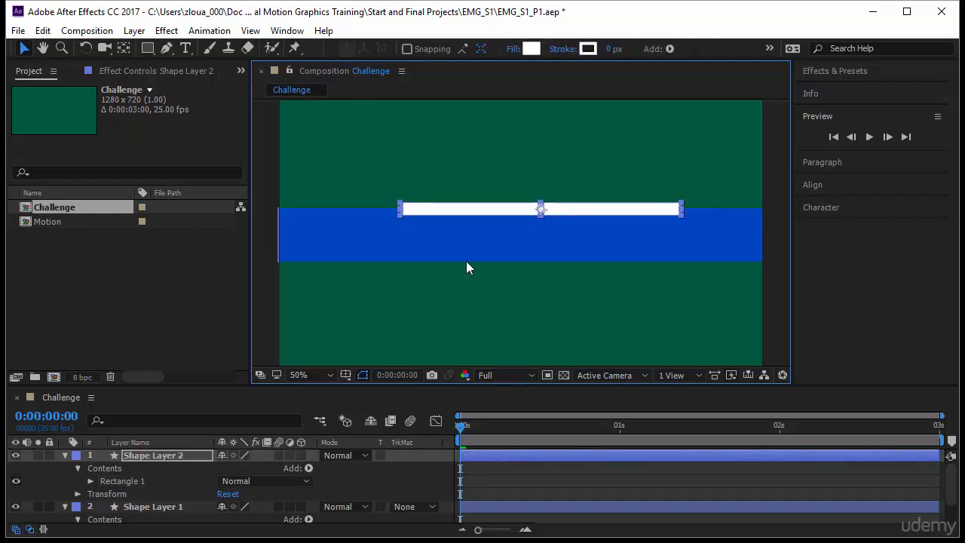
Rename the white rectangle's layer as Top Rec.
left_click(189, 453)
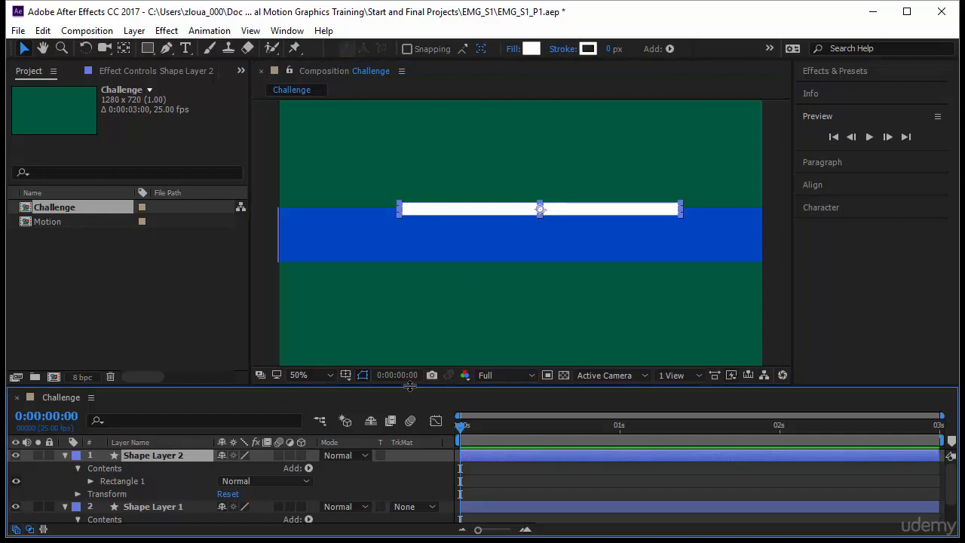
key("Return")
type("T")
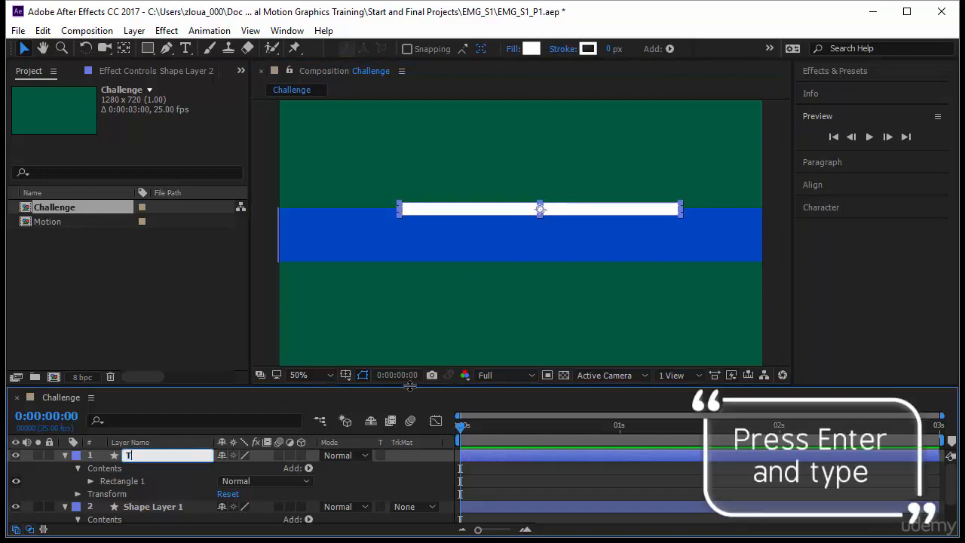
type("op Rec")
key("Return")
Rename the blue band's layer as Big Rec.
left_click(155, 506)
key("Return")
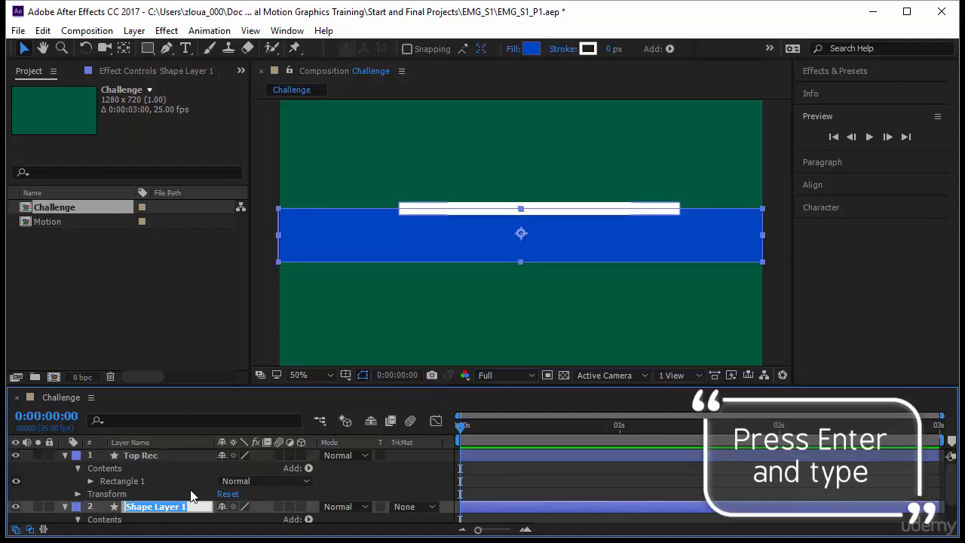
type("Big")
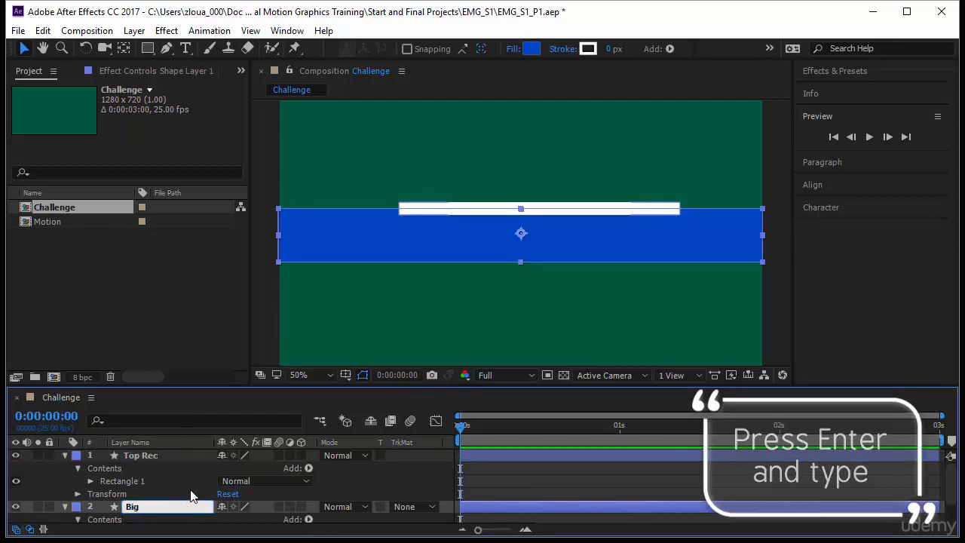
type(" Rec")
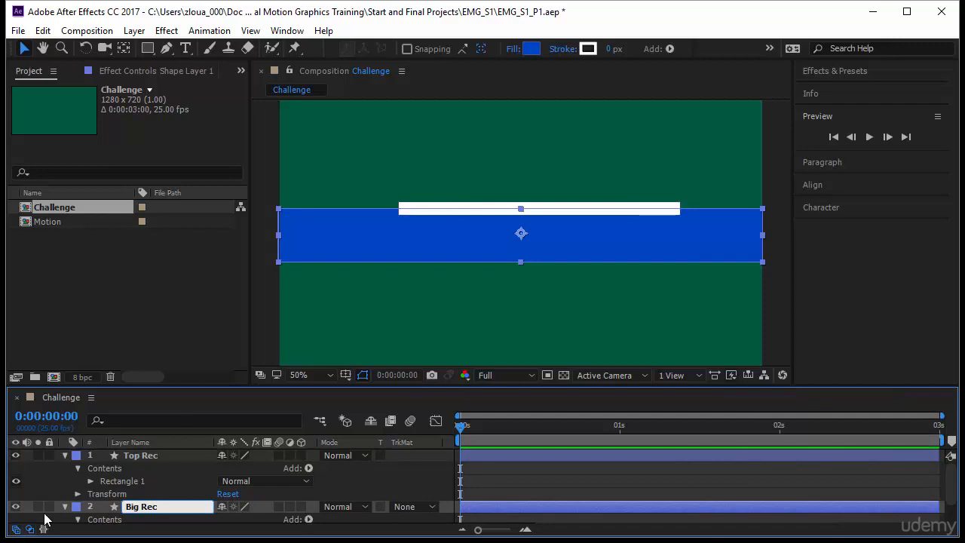
Duplicate the Top Rec layer and rename the copy as Bottom Rec.
left_click(141, 457)
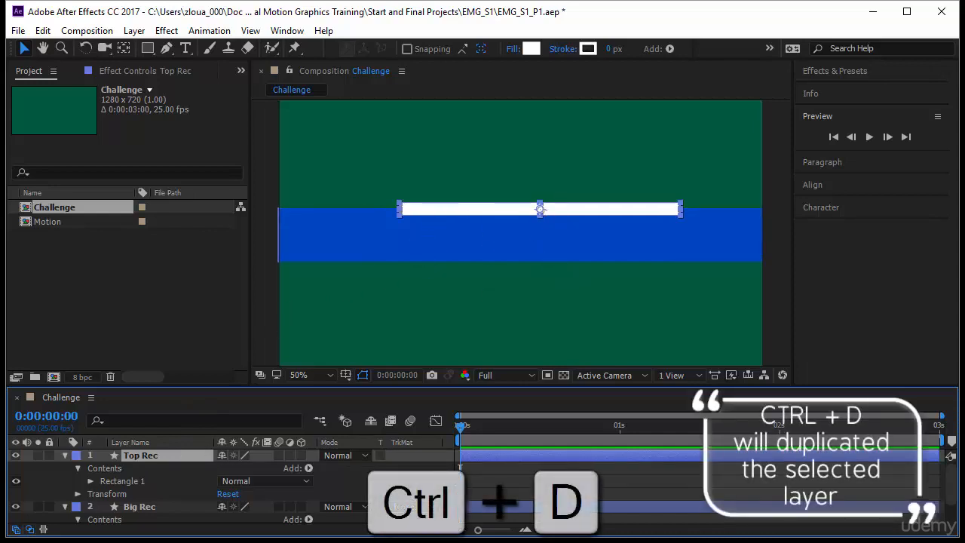
key("ctrl+d")
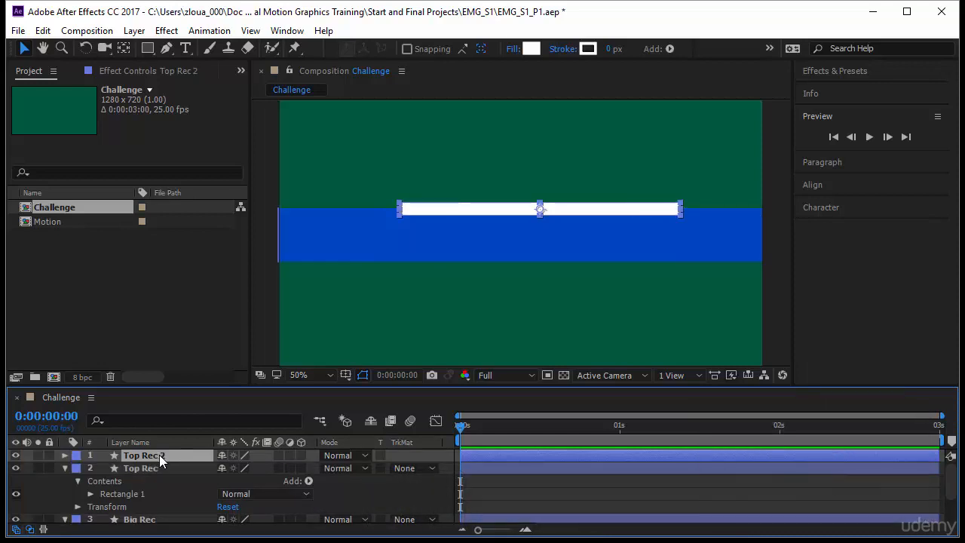
key("Return")
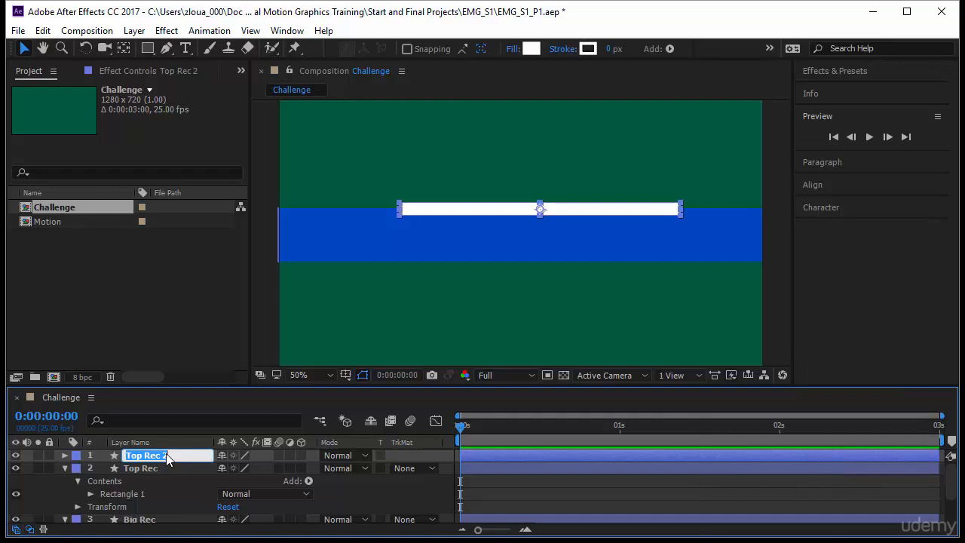
type("Bottom")
key("Return")
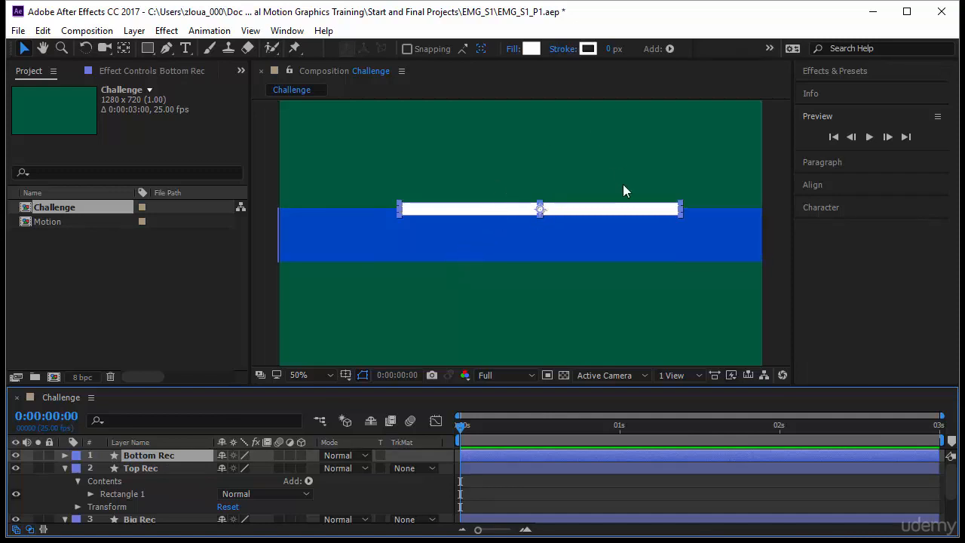
Move the Bottom Rec rectangle straight down so it straddles the blue band's lower edge.
left_click(542, 210)
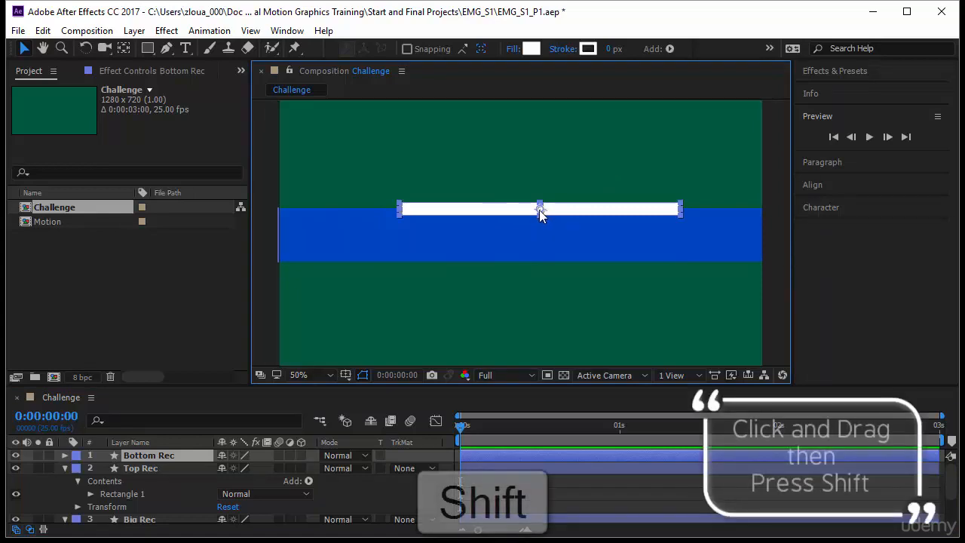
left_click_drag(539, 210, 540, 304)
left_click_drag(536, 248, 536, 264)
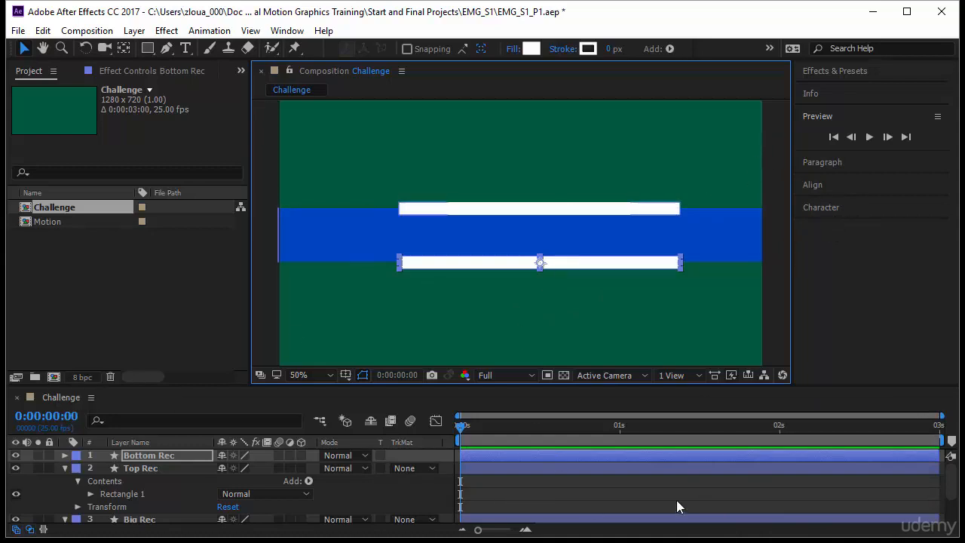
Add a text layer reading "motion graphics is awesome" and place it on the blue band between the two white rectangles.
left_click(186, 48)
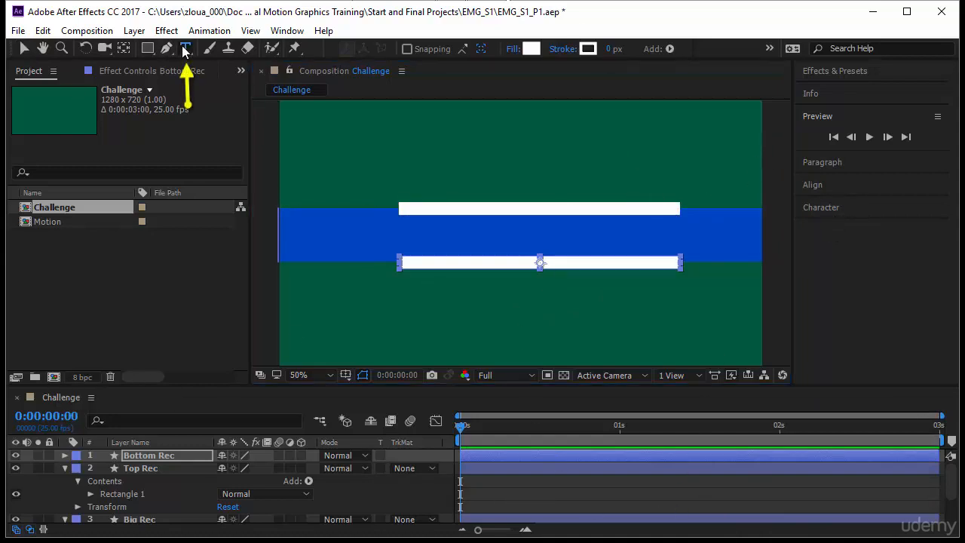
left_click(352, 229)
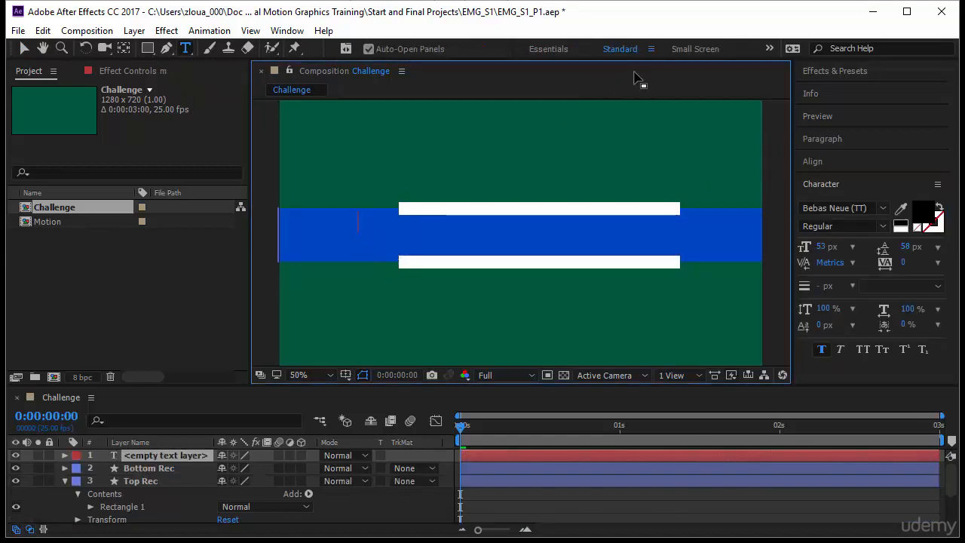
type("motion graphics ")
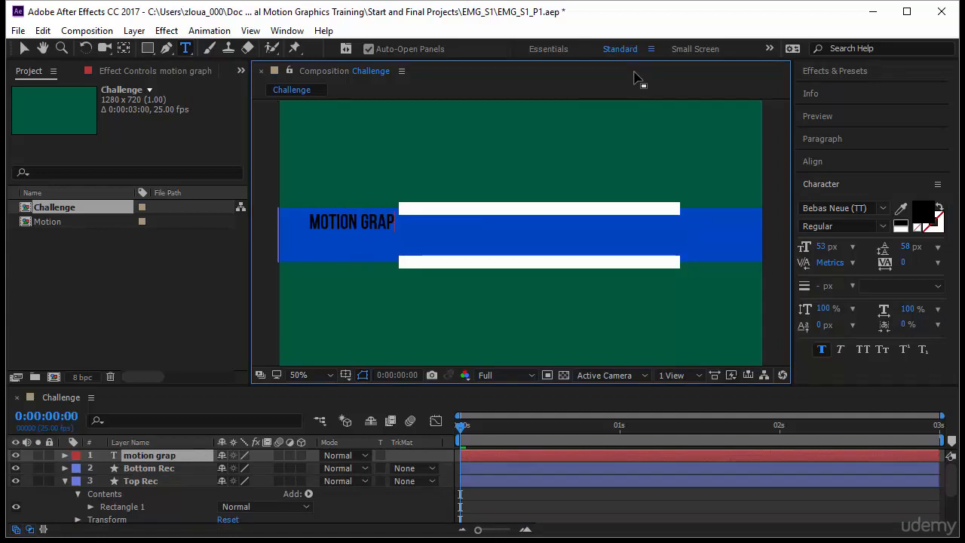
type("is awesome")
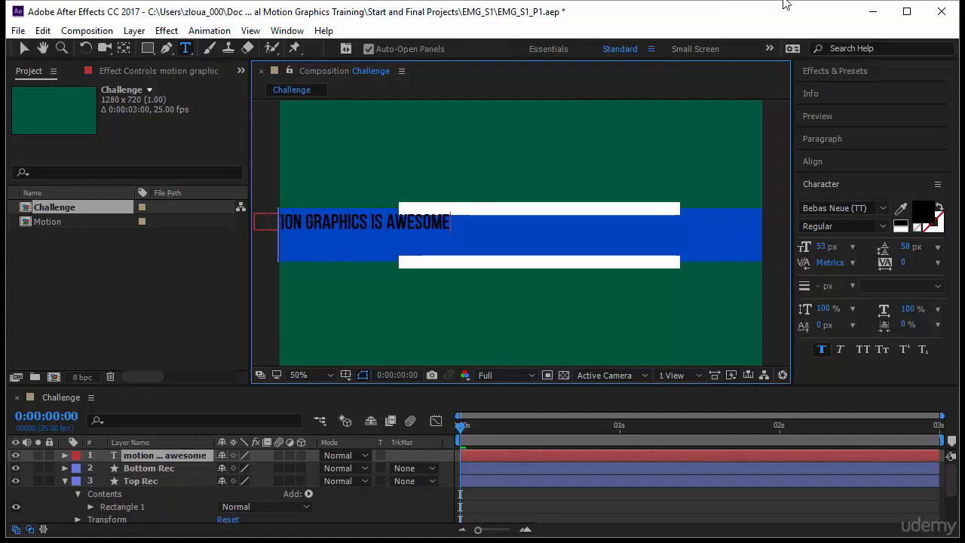
left_click(27, 47)
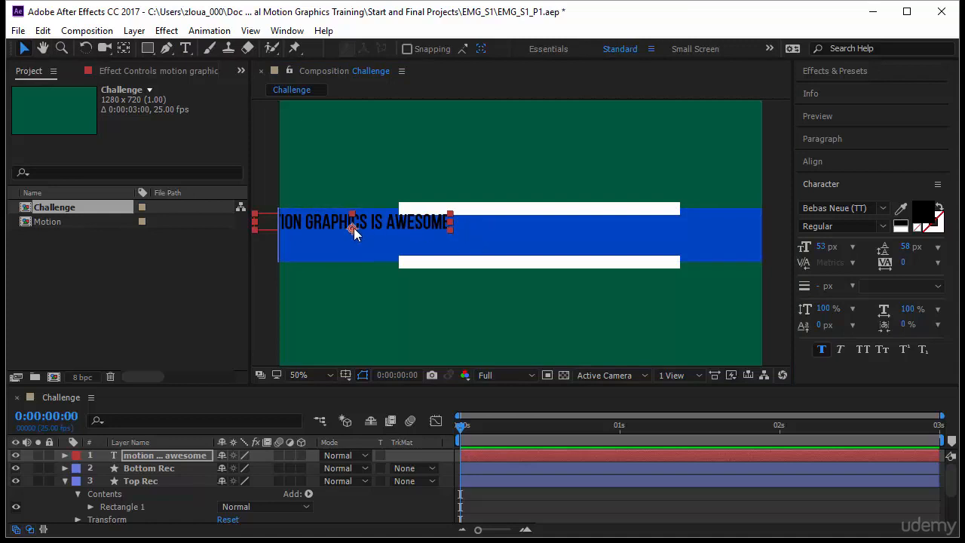
left_click_drag(353, 227, 531, 241)
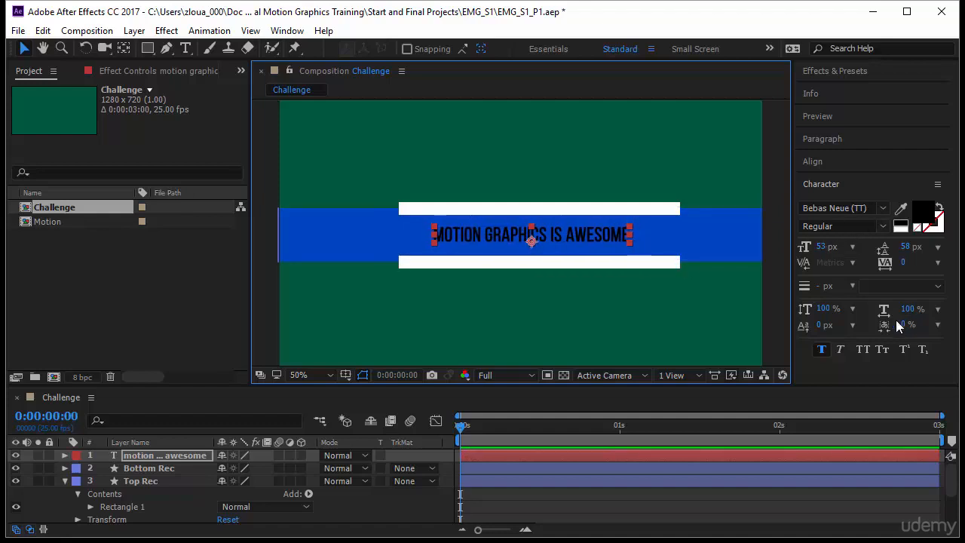
Set the text's font size to 76 px and its fill color to white (FFFFFF).
left_click_drag(823, 247, 847, 256)
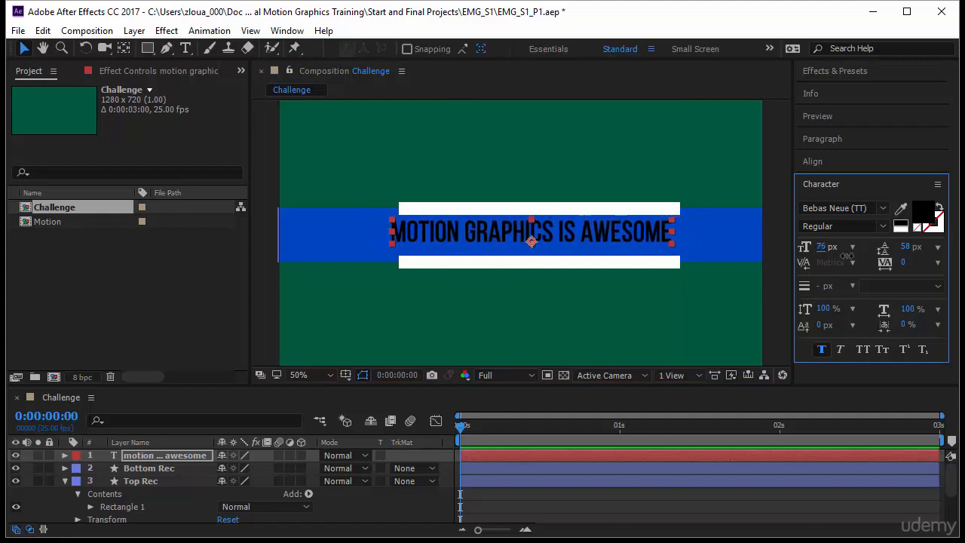
left_click(924, 213)
mouse_move(185, 189)
left_mouse_down()
mouse_move(78, 110)
mouse_move(39, 98)
left_mouse_up()
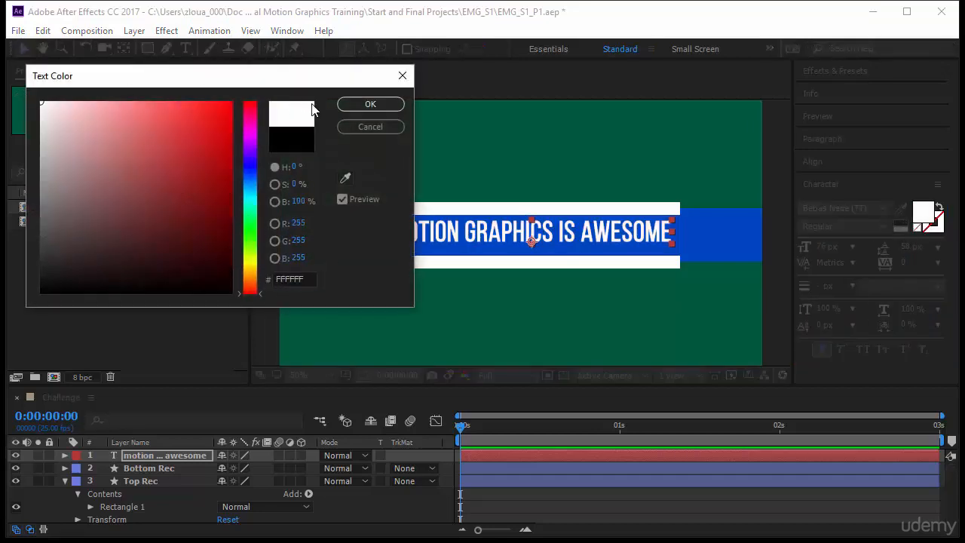
left_click(375, 108)
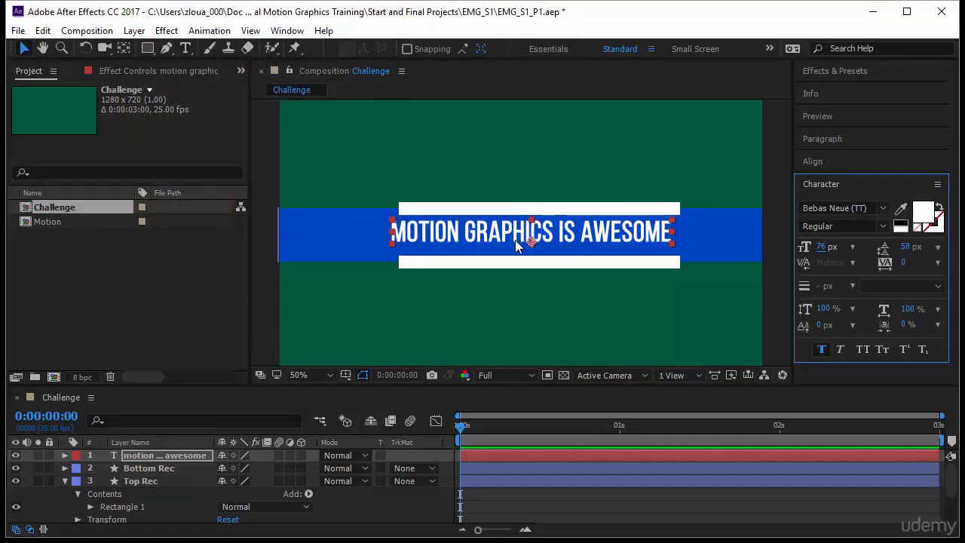
Center the anchor points of the text and all three rectangle layers, and align these layers horizontally to the composition's center.
key("ctrl+alt+Home")
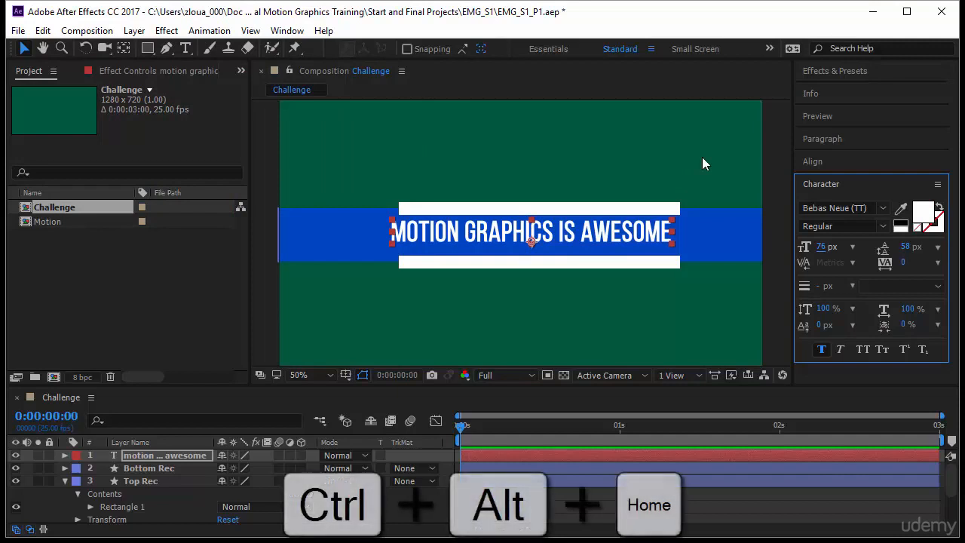
mouse_move(370, 152)
left_mouse_down()
mouse_move(380, 189)
mouse_move(466, 303)
left_mouse_up()
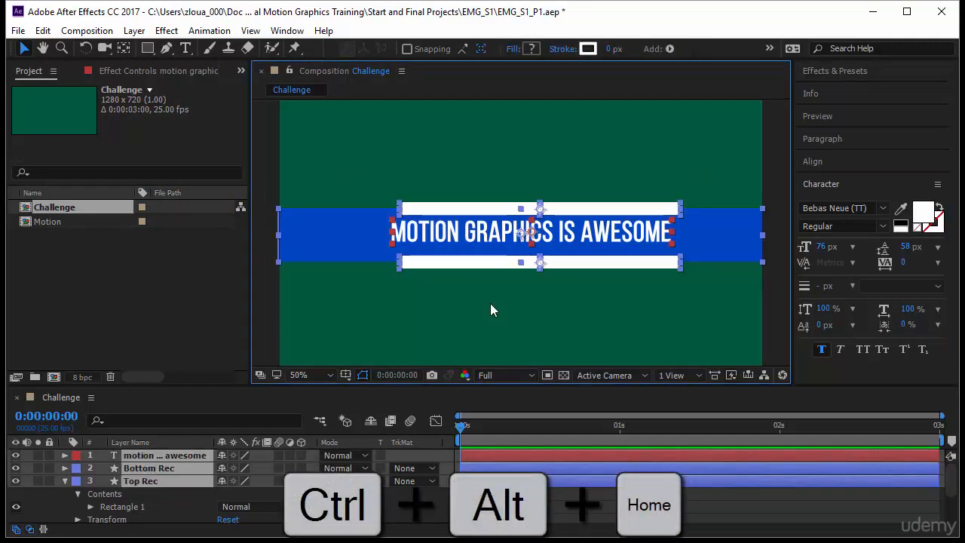
key("ctrl+alt+Home")
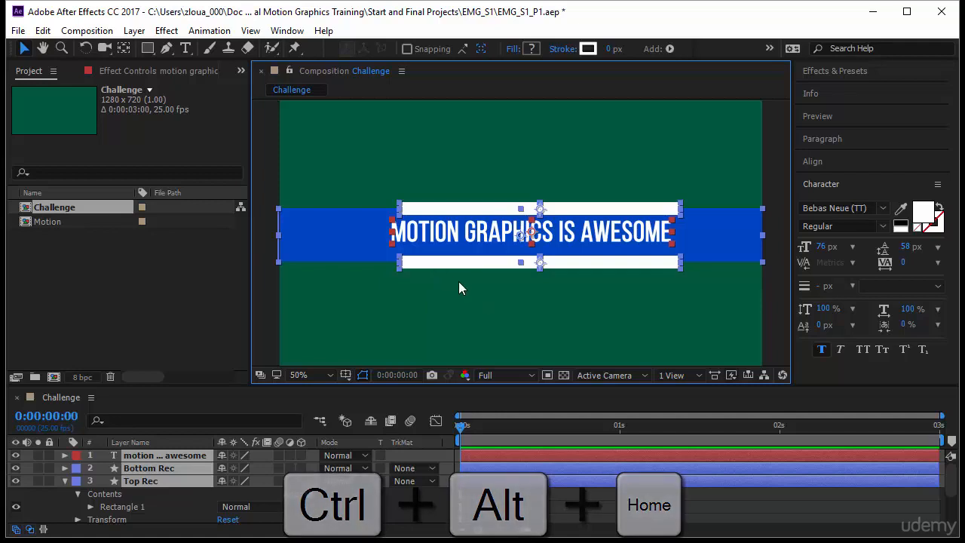
left_click(835, 163)
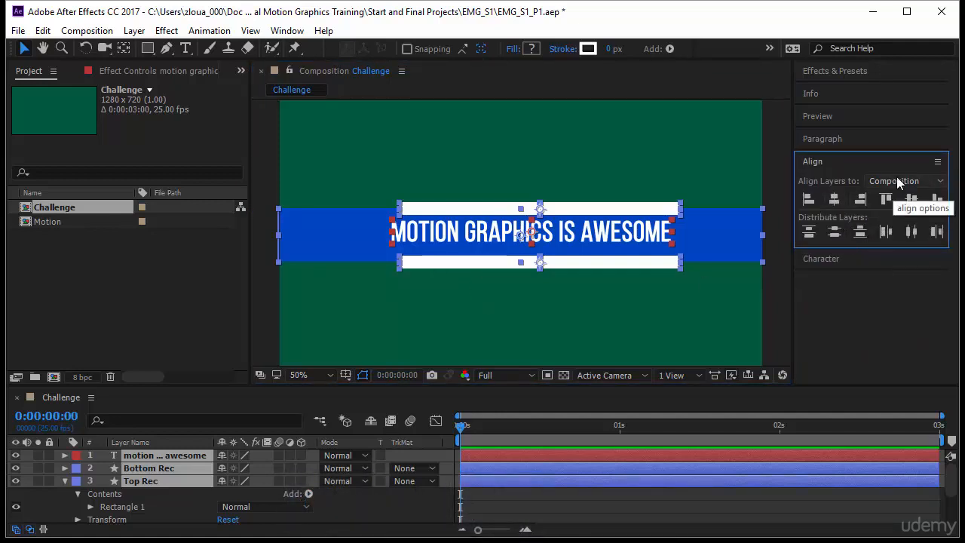
left_click(834, 199)
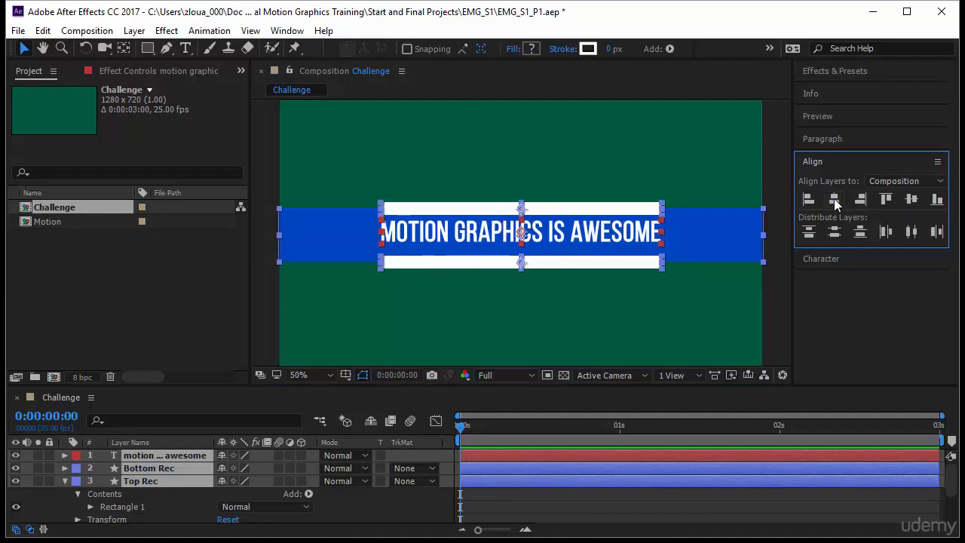
Try to center all the layers vertically in the composition and undo that alignment.
left_click(911, 199)
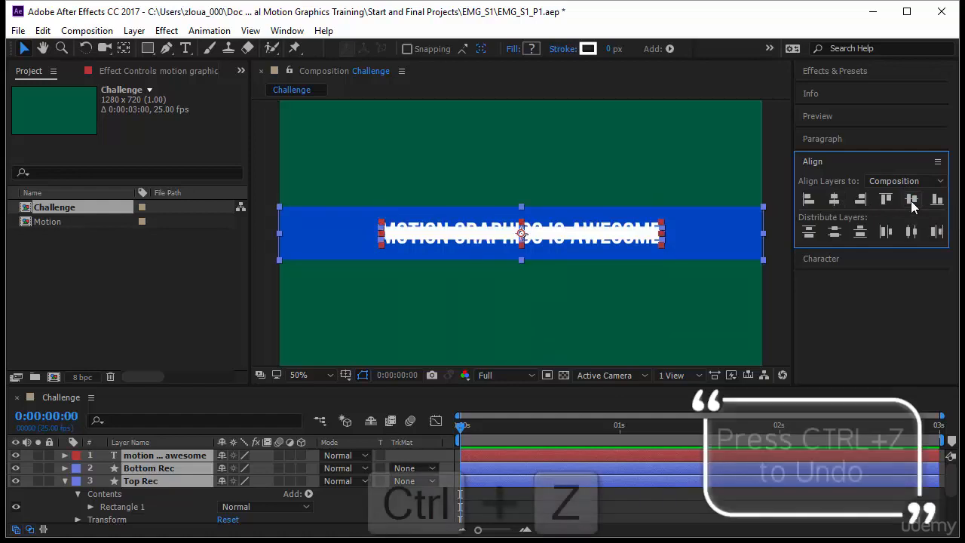
key("ctrl+z")
left_click(687, 242)
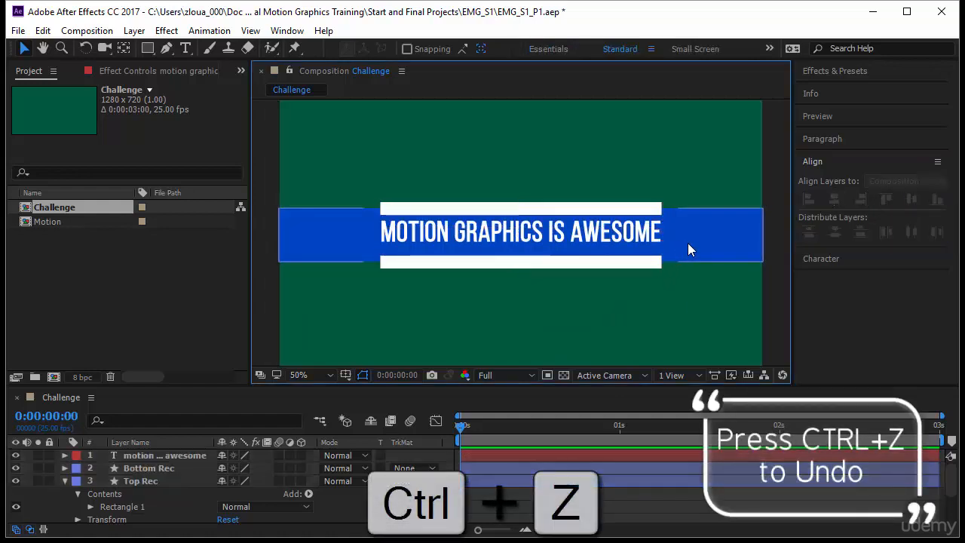
left_click(612, 314)
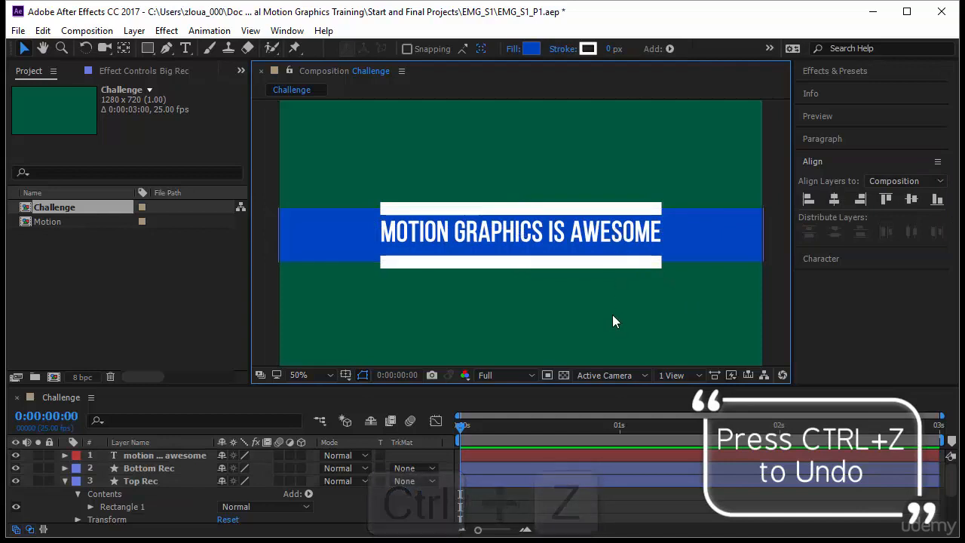
Center only the text and the blue band vertically in the composition.
left_click(603, 233)
left_click(694, 244, "shift")
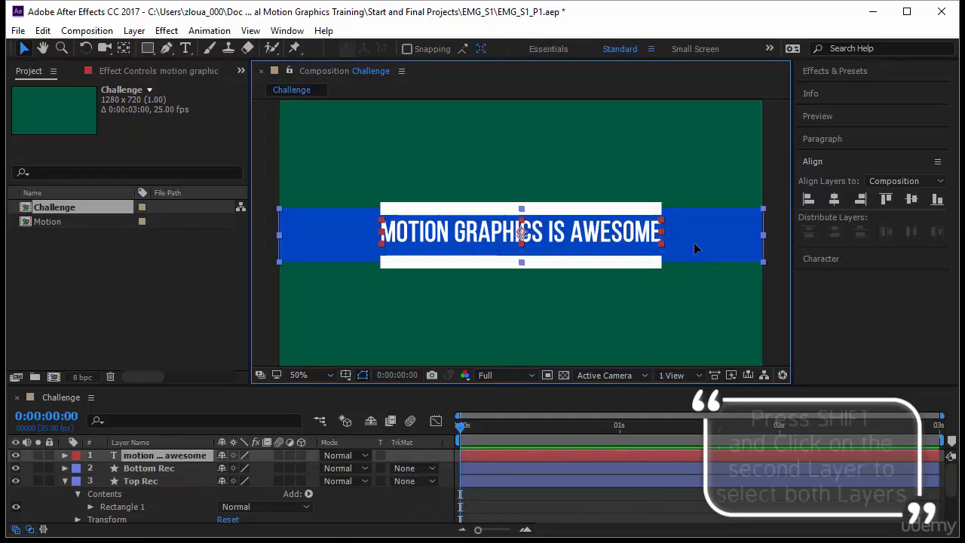
left_click(910, 200)
left_click(688, 285)
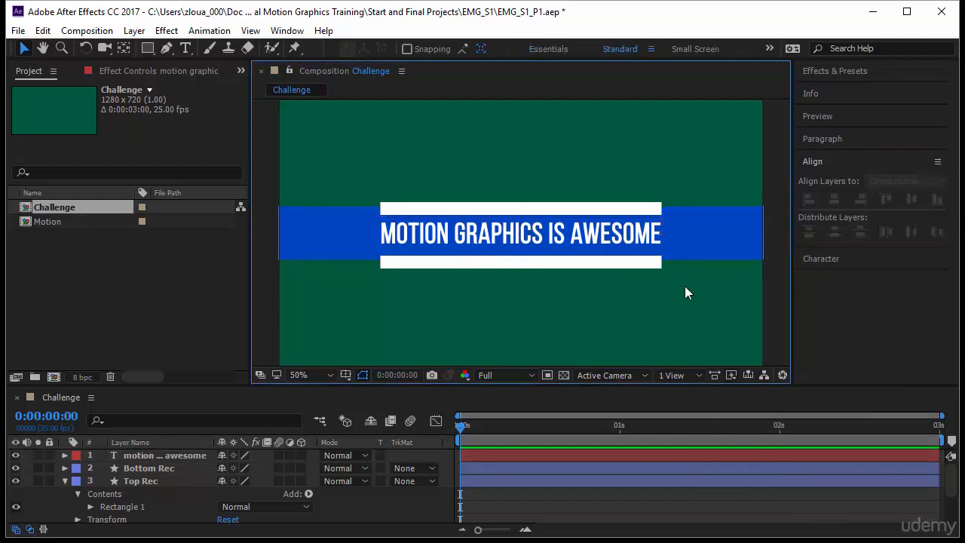
Thin both white rectangles together to about half their height, keeping them centered on their anchor points.
left_click(544, 264)
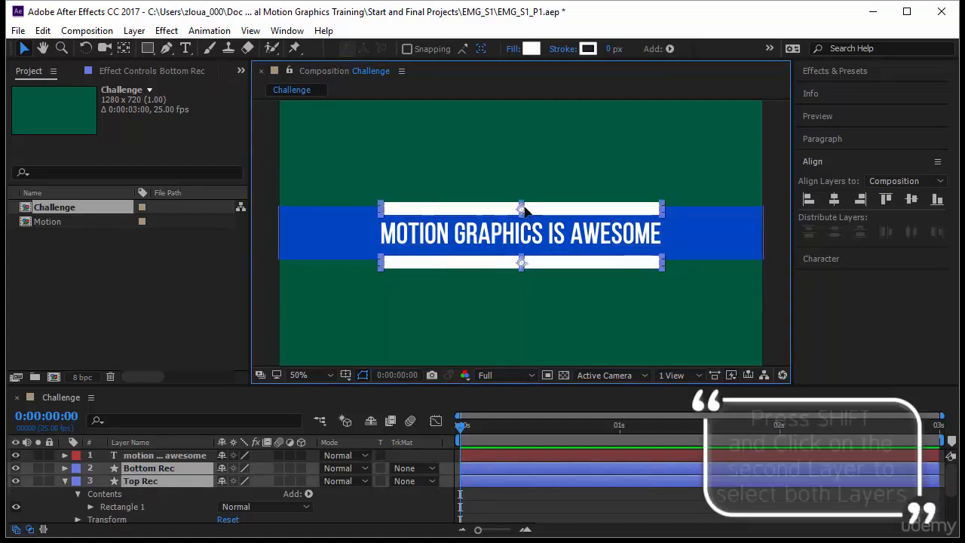
left_click(522, 208, "shift")
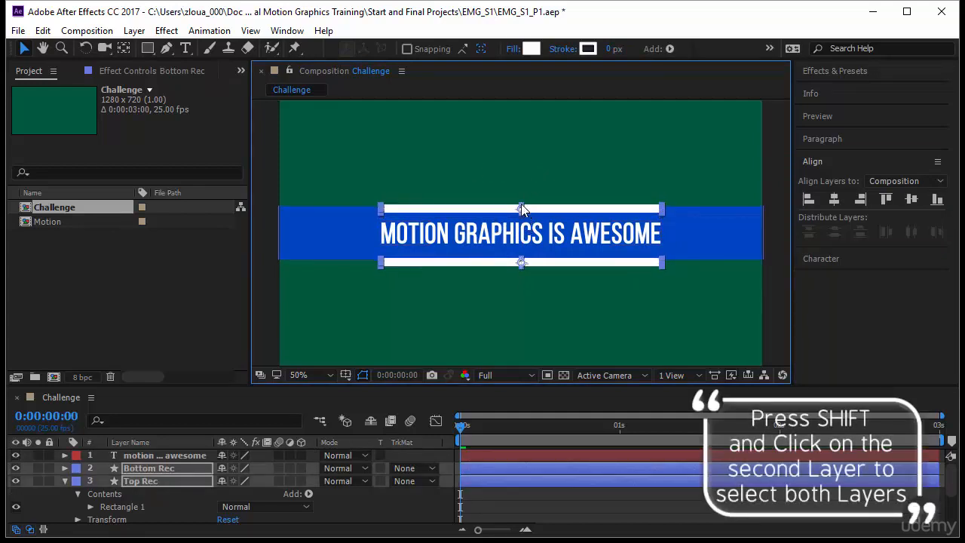
left_click(556, 180)
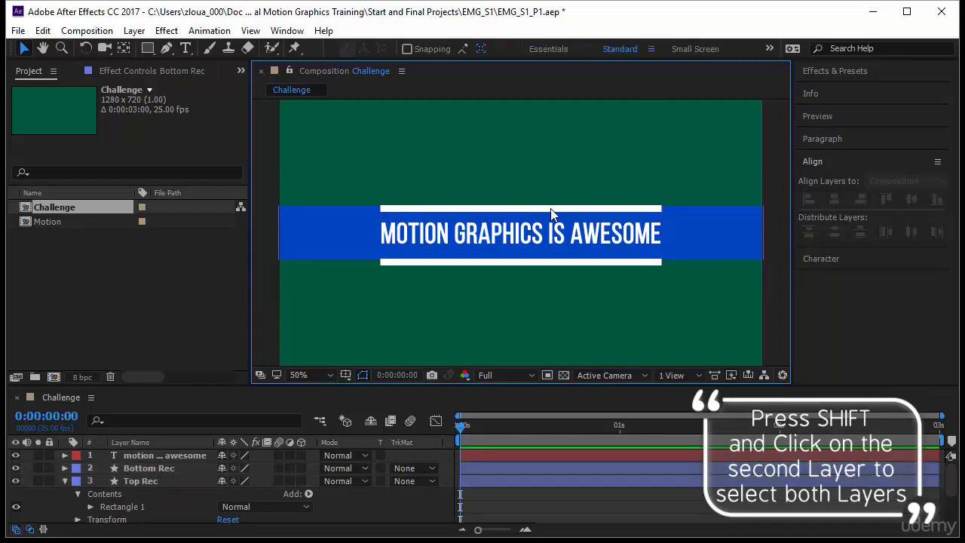
Nudge the text slightly down so it sits midway between the two white rectangles.
left_click(563, 236)
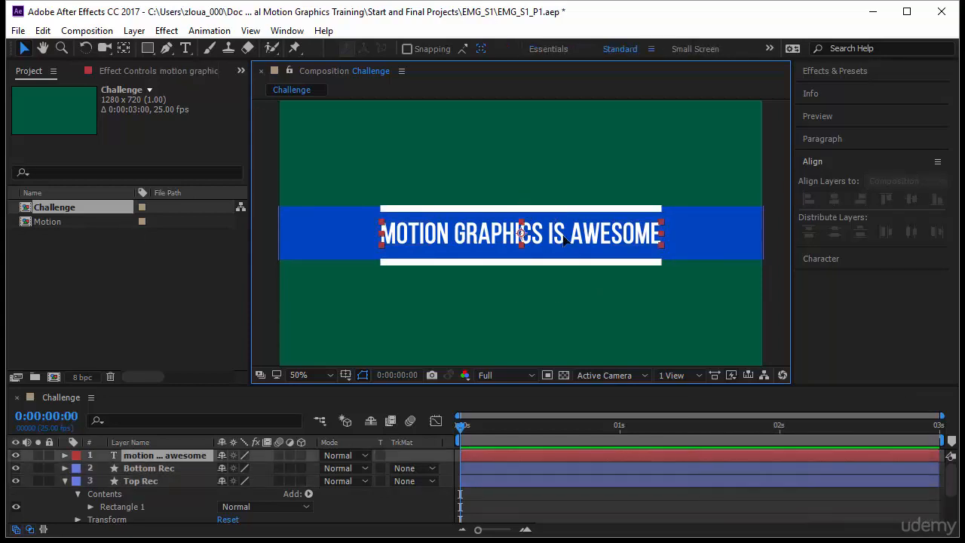
left_click_drag(563, 236, 563, 234)
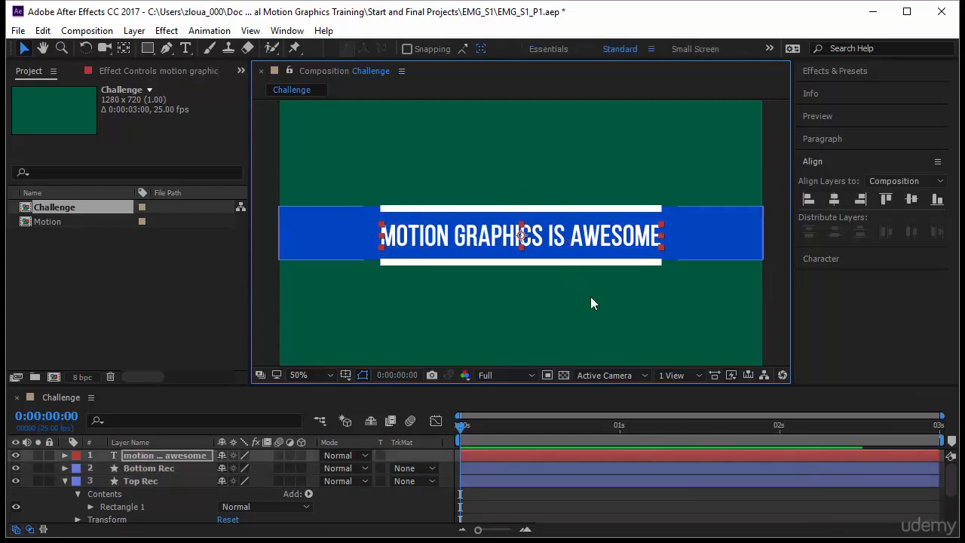
left_click(594, 304)
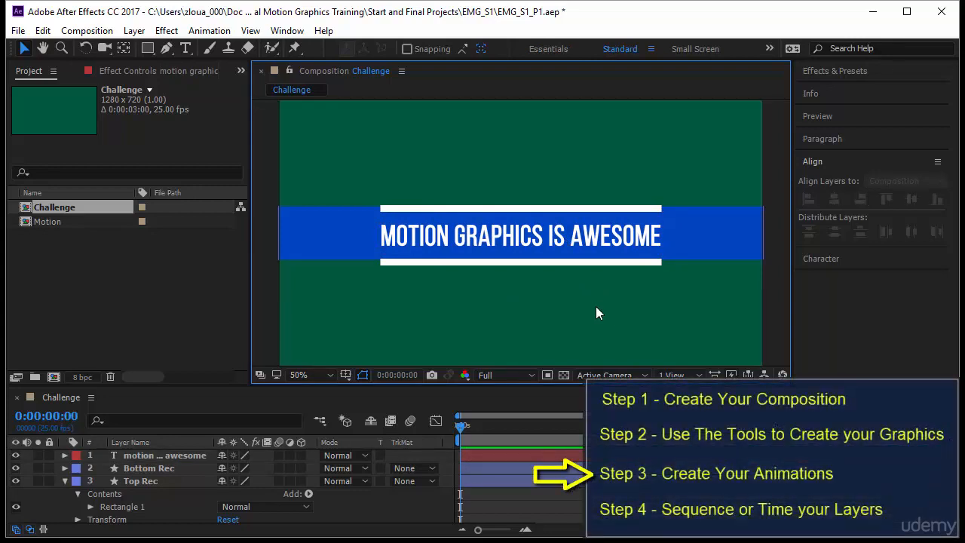
Collapse the expanded properties of the Top Rec and Big Rec layers in the timeline.
left_click(64, 480)
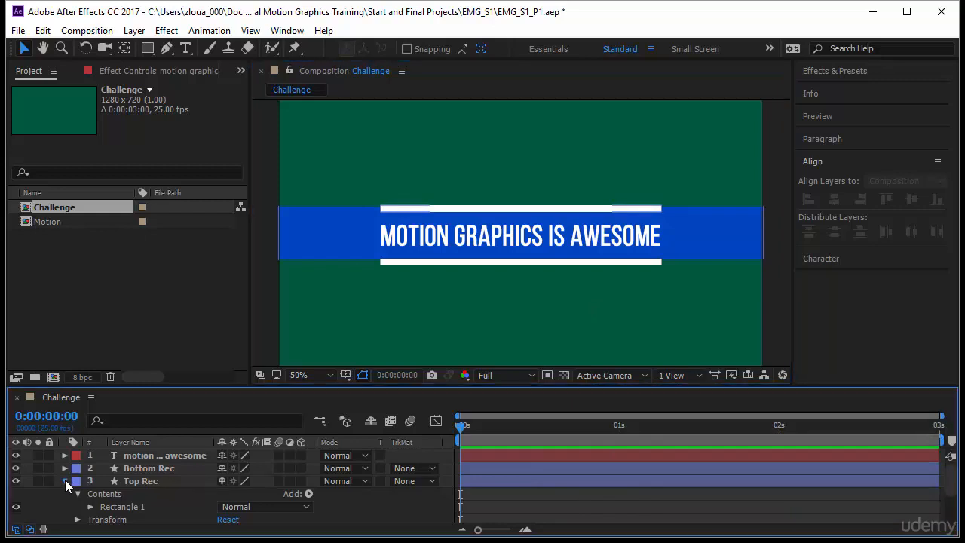
left_click(65, 495)
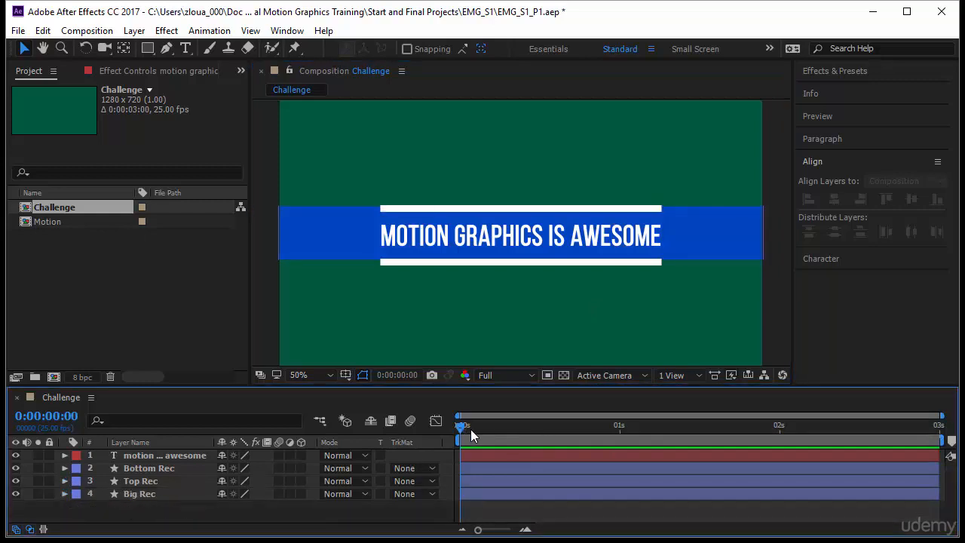
left_click_drag(470, 428, 362, 461)
Show the Big Rec layer's Transform properties and create a Position keyframe at 0:00:00:13.
left_click(158, 494)
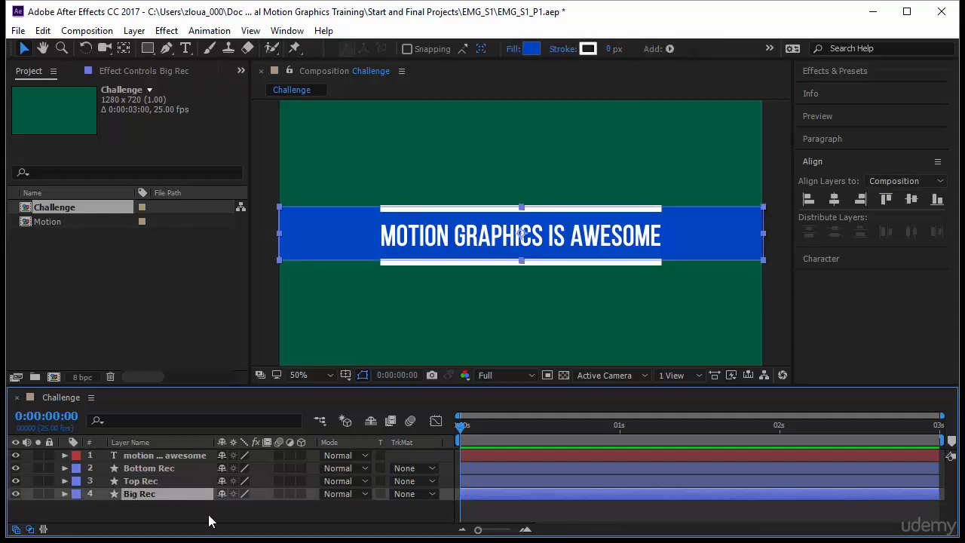
left_click(64, 494)
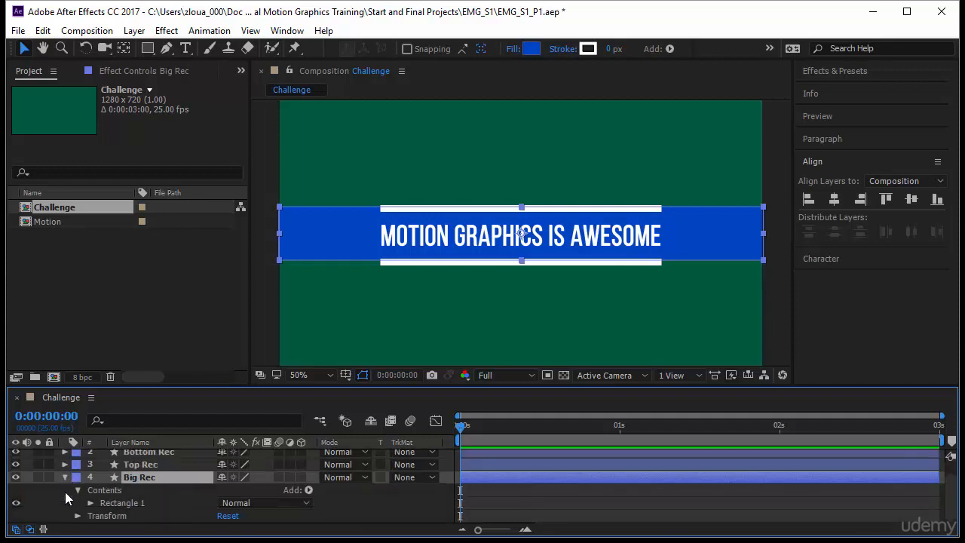
left_click(80, 516)
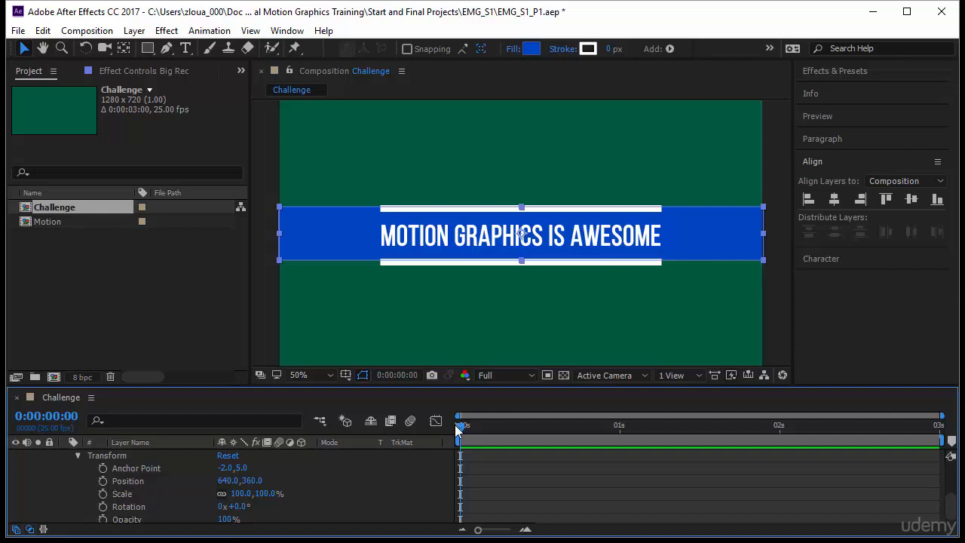
left_click_drag(460, 425, 542, 432)
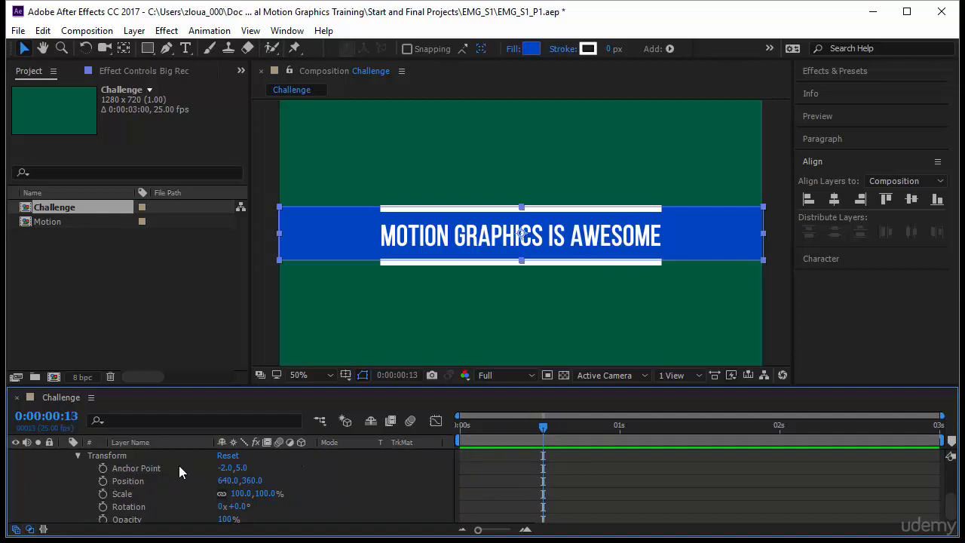
left_click(102, 480)
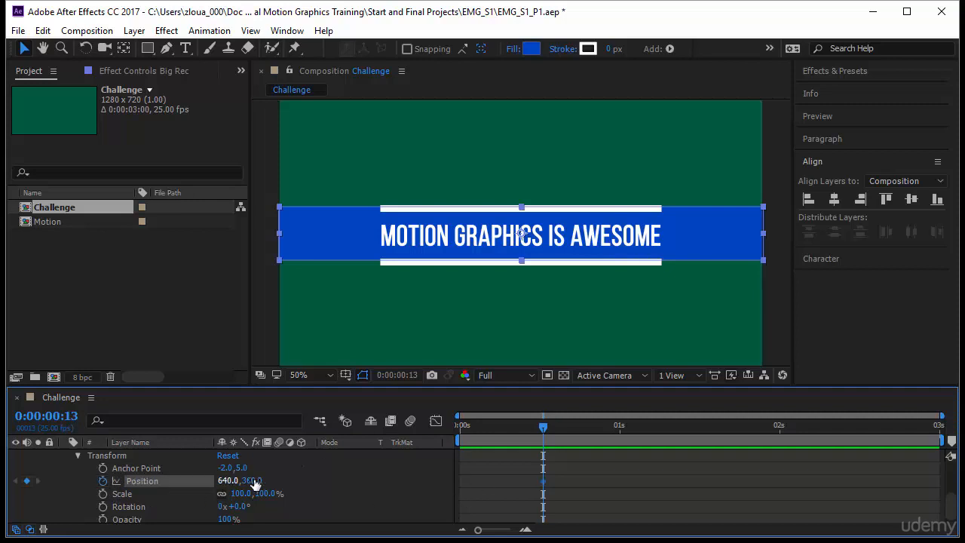
At 0:00:00:00, set Big Rec's Position to -657, 360 so it starts left of the frame, and scrub through the slide-in.
left_click_drag(542, 432, 432, 439)
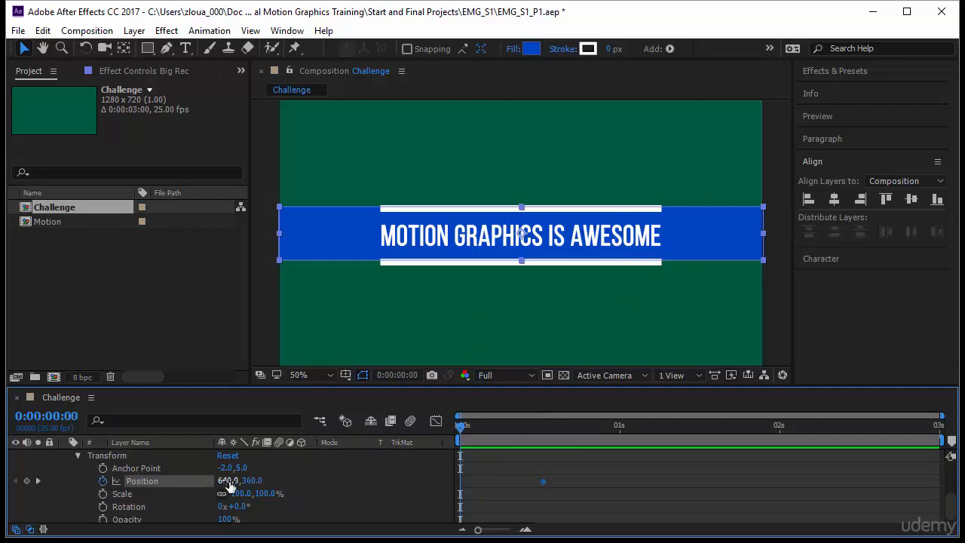
left_click_drag(226, 480, 0, 491)
left_click_drag(228, 482, 138, 493)
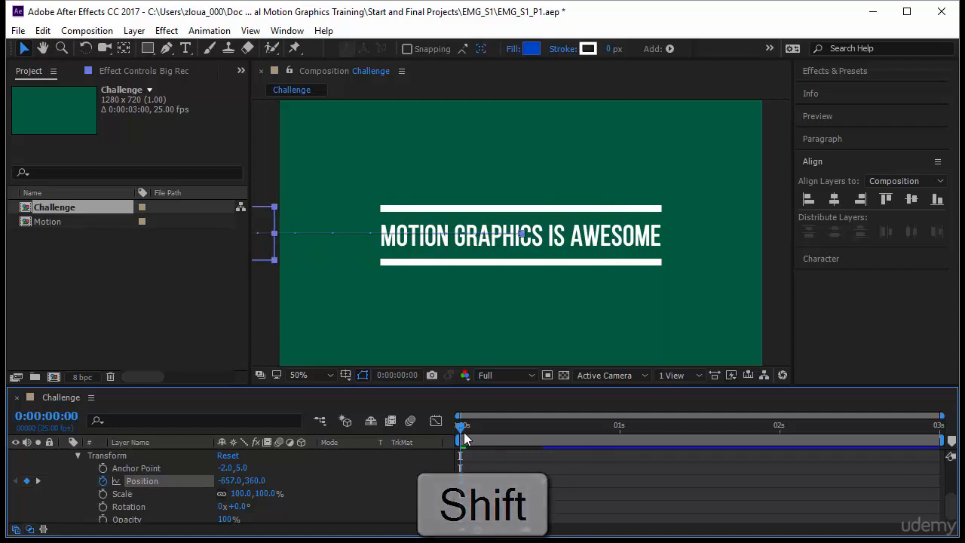
left_click_drag(470, 428, 581, 453)
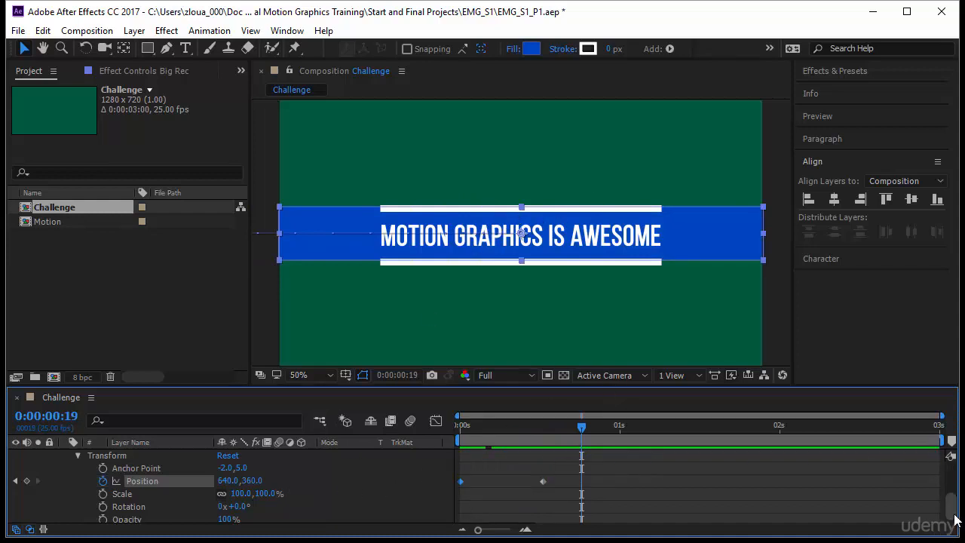
Show the Top Rec layer's Position property and create a Position keyframe at 0:00:00:12.
scroll(951, 497, "up", 3)
scroll(951, 497, "up", 3)
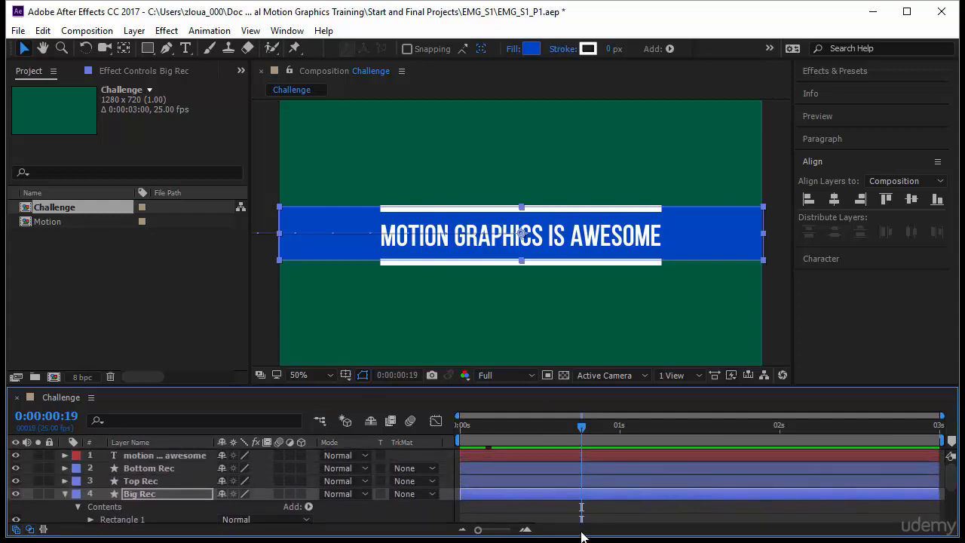
left_click(162, 481)
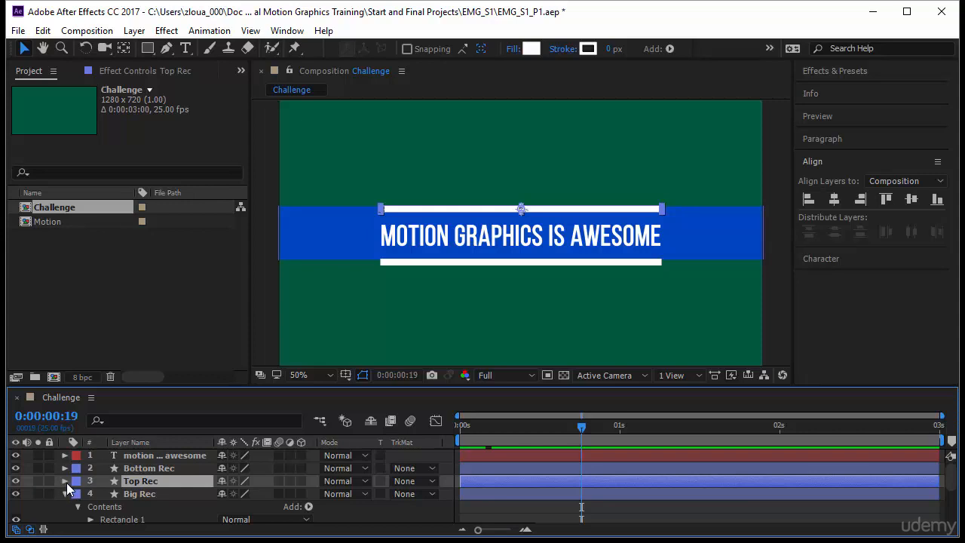
key("p")
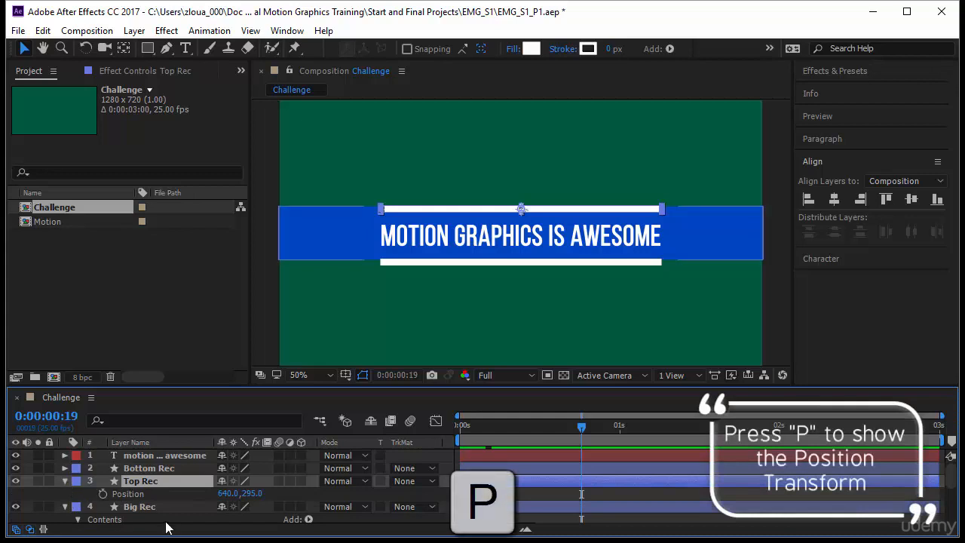
left_click_drag(581, 427, 537, 430)
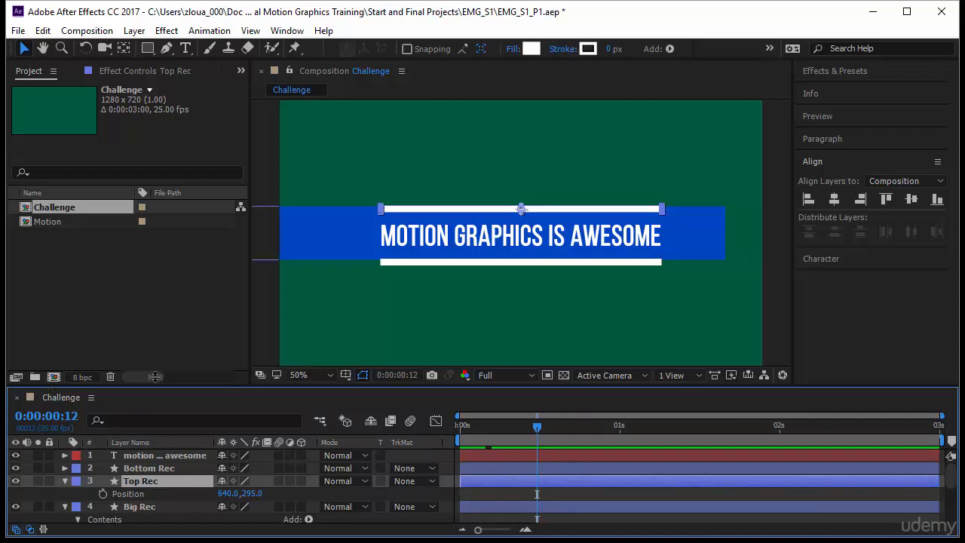
left_click(104, 492)
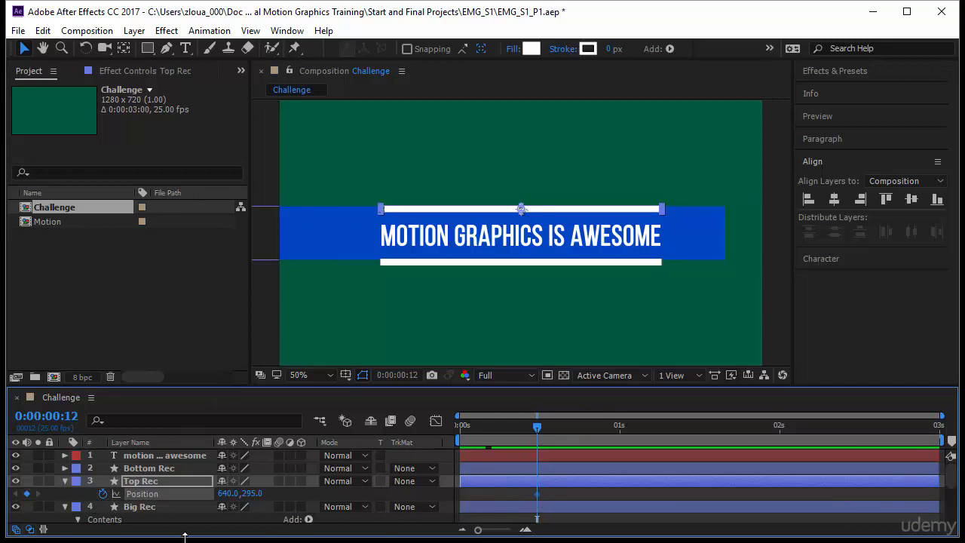
At 0:00:00:00, set Top Rec's Position to 640, -6 so it starts above the frame, and preview the motion.
left_click_drag(538, 428, 442, 451)
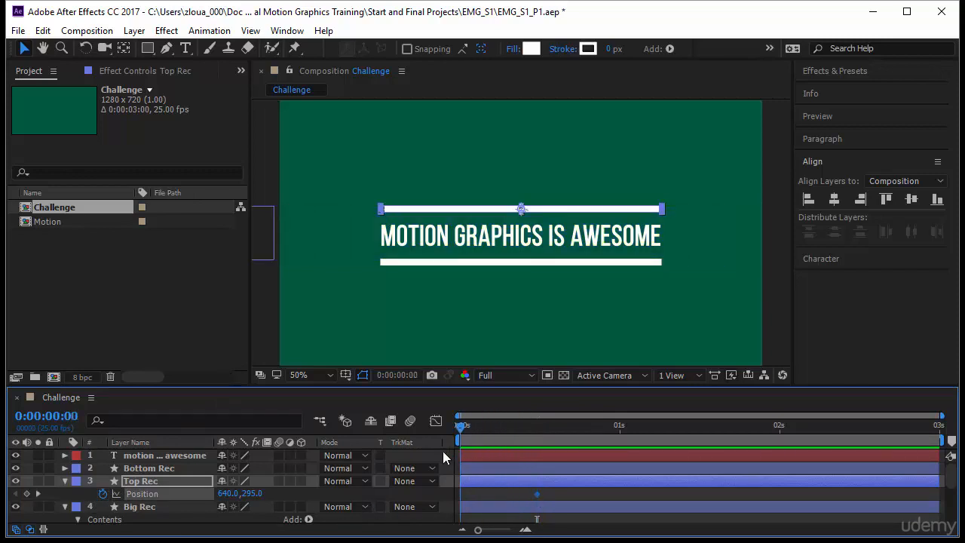
left_click_drag(250, 495, 1, 515)
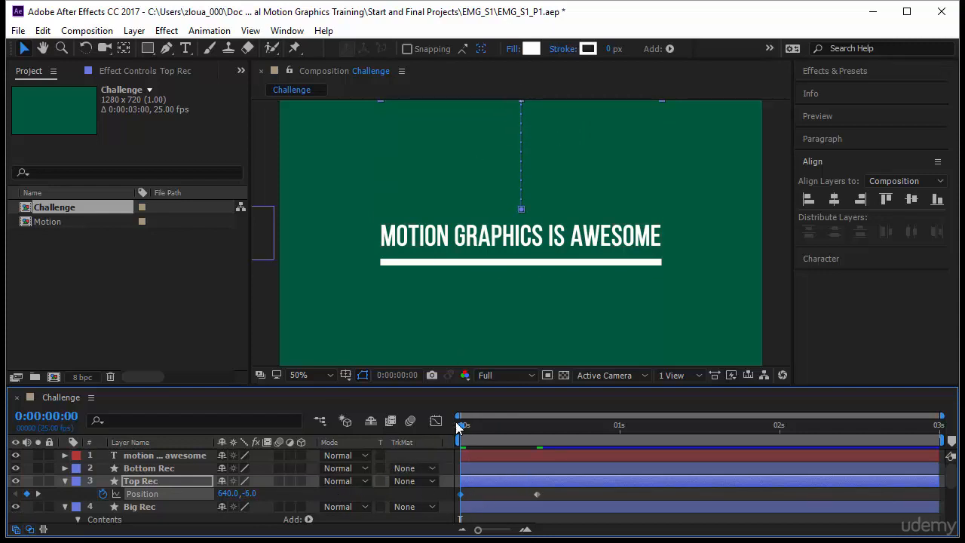
key("space")
key("space")
Show the Bottom Rec layer's Position property and create a Position keyframe at 0:00:00:12.
left_click(165, 469)
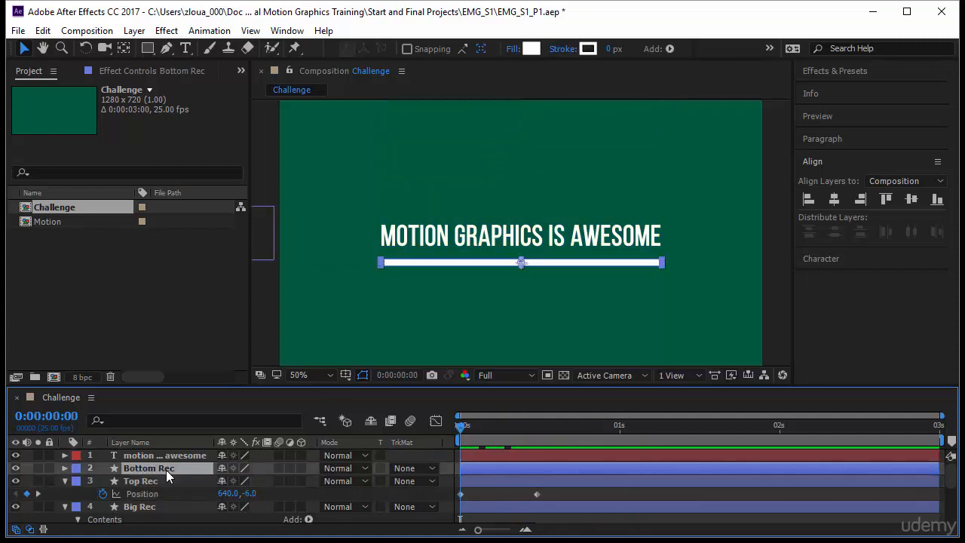
key("p")
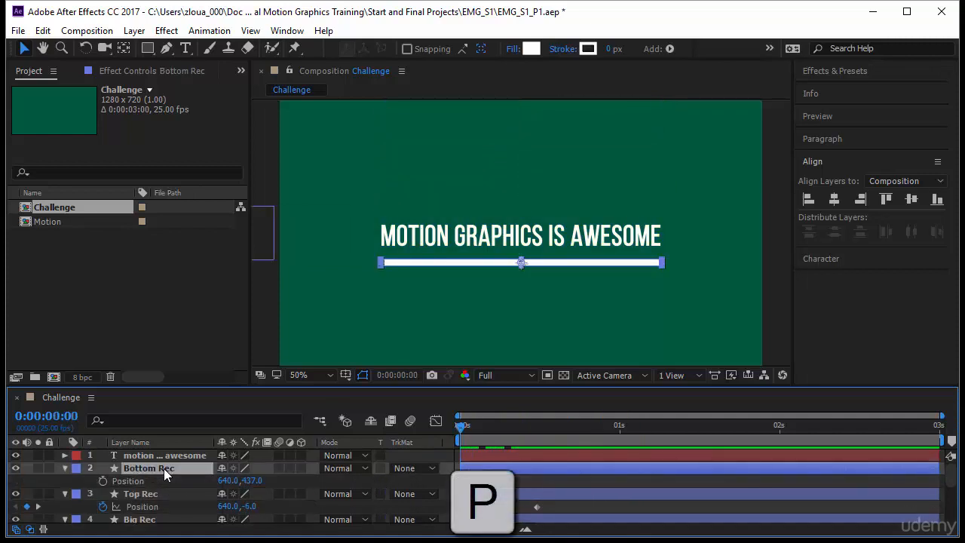
left_click_drag(461, 427, 538, 435)
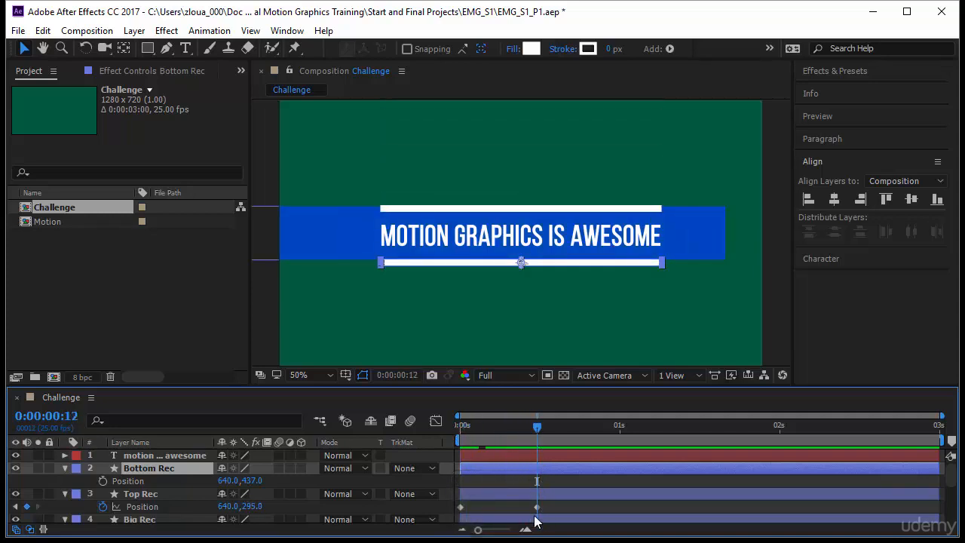
left_click(102, 481)
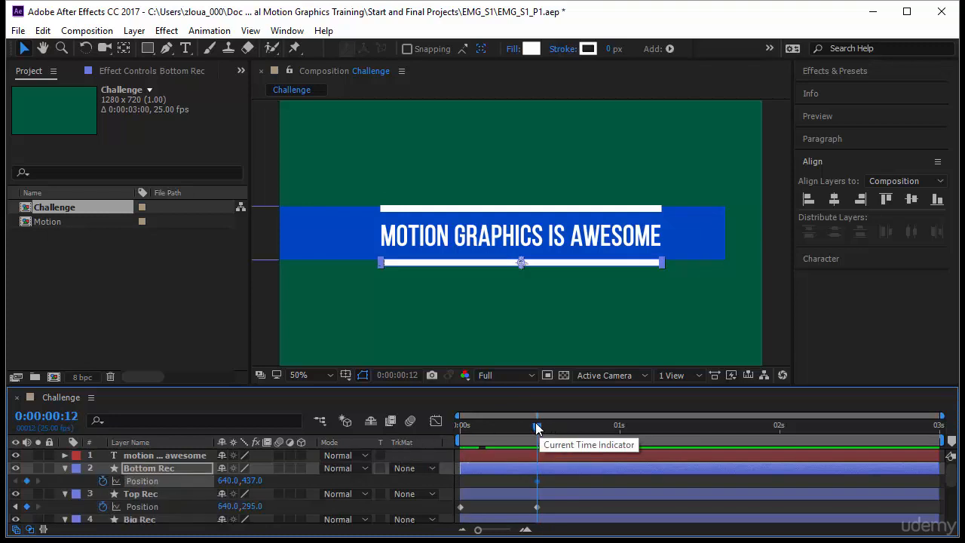
At 0:00:00:00, set Bottom Rec's Position to 640, 734 so it starts below the frame.
left_click_drag(538, 427, 511, 427)
key("Home")
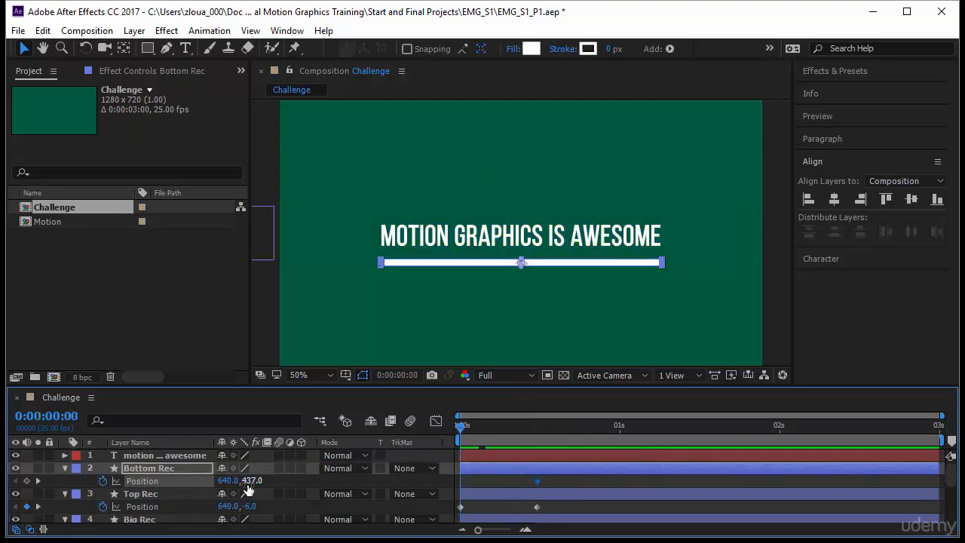
left_click_drag(249, 481, 421, 478)
key("ctrl+z")
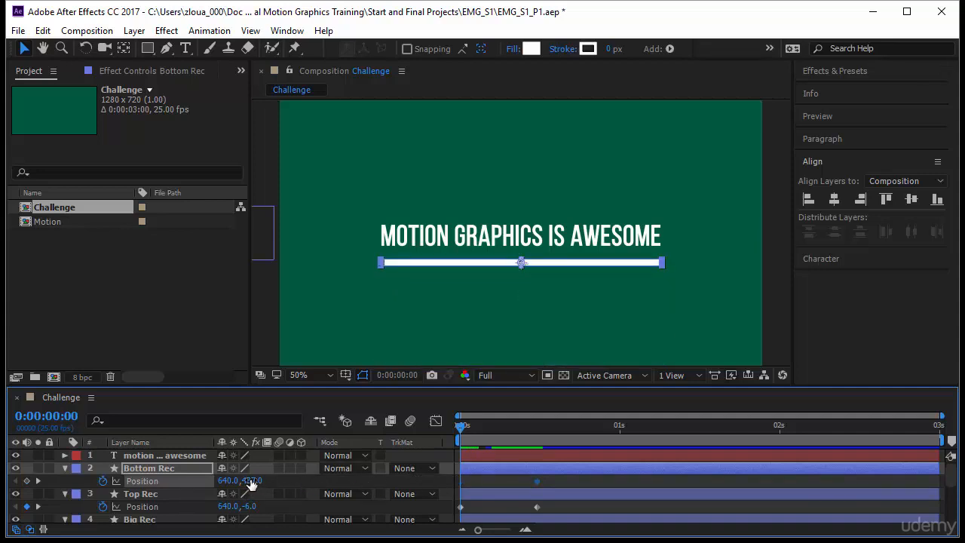
left_click_drag(251, 483, 465, 489)
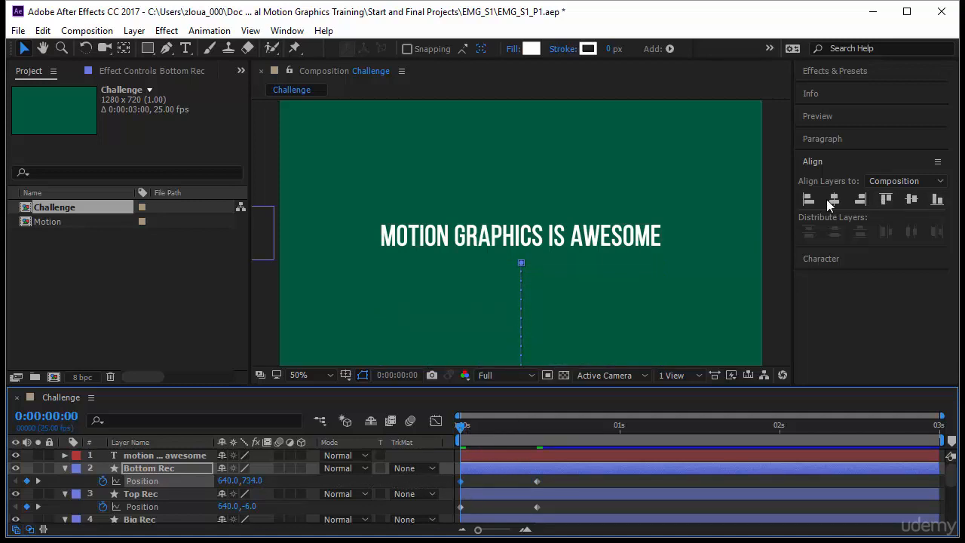
Preview the animation of the blue band and white bars, scrub through it, and return to 0:00:00:00.
left_click(841, 115)
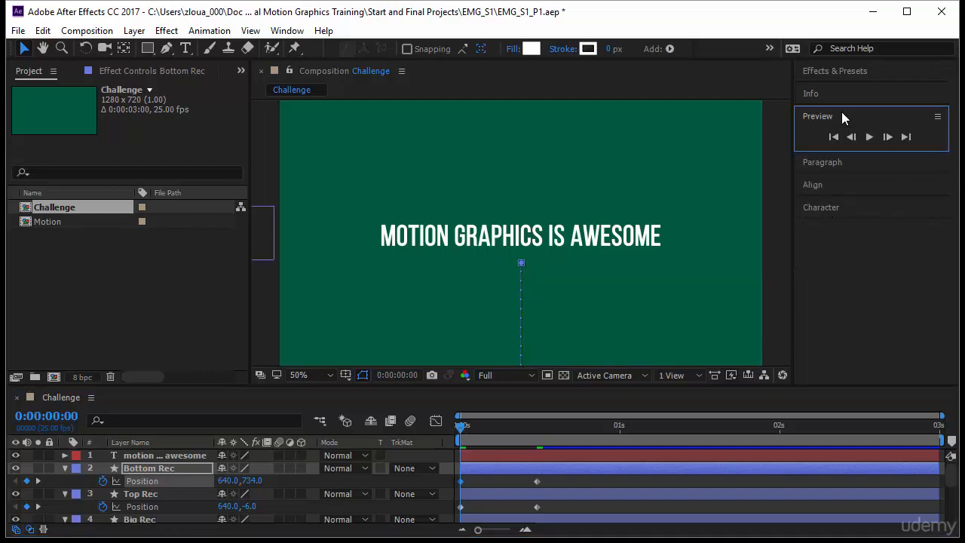
left_click(287, 33)
left_click(287, 32)
left_click(869, 136)
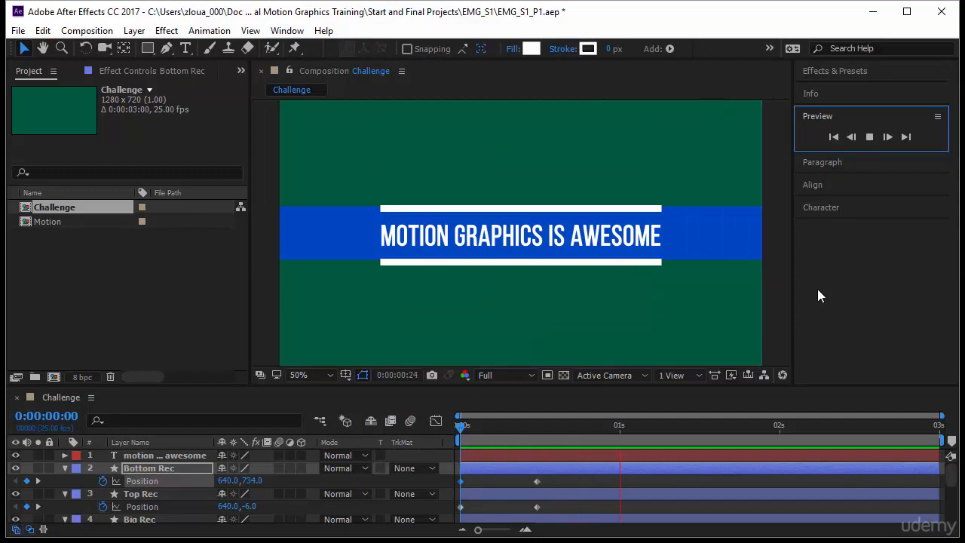
left_click_drag(466, 426, 530, 427)
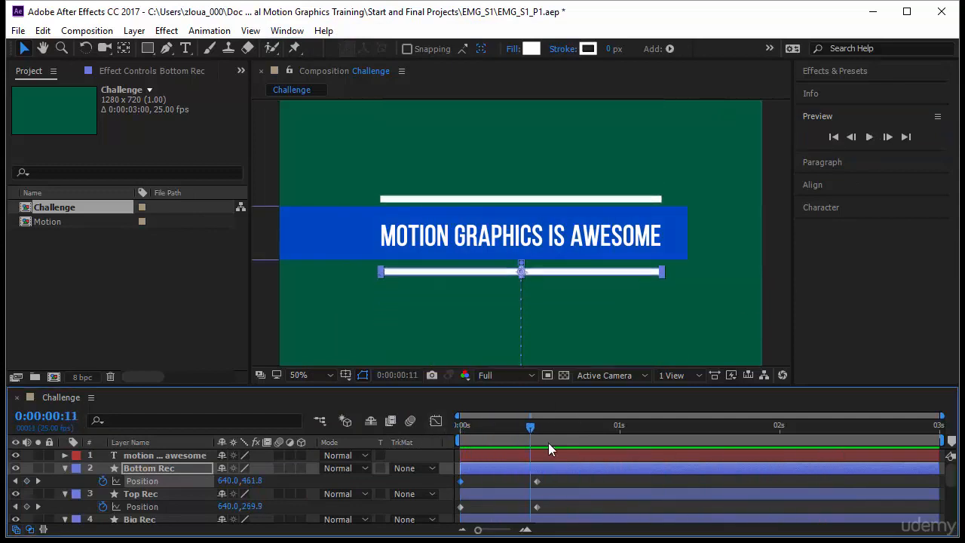
key("Home")
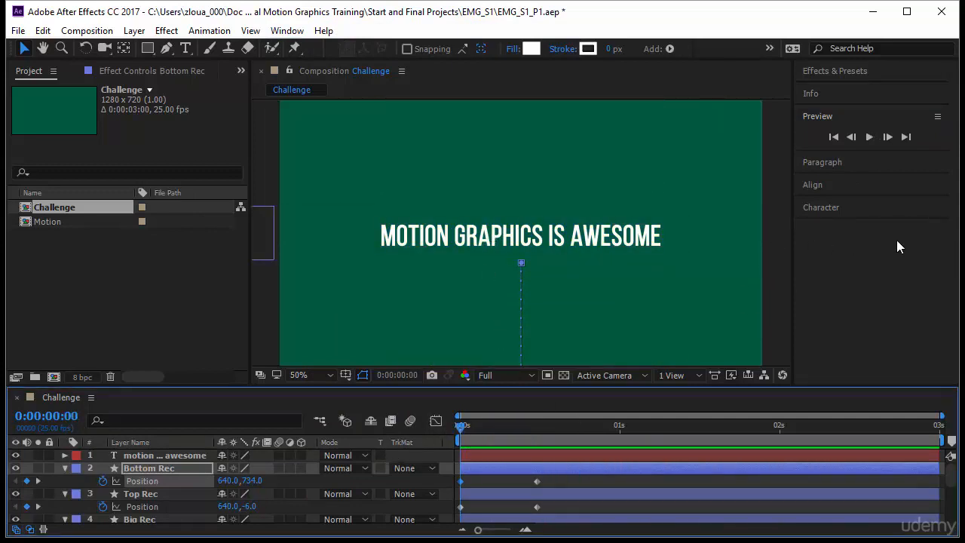
Show the title text layer's Position property and create a Position keyframe at 0:00:00:12.
left_click(180, 455)
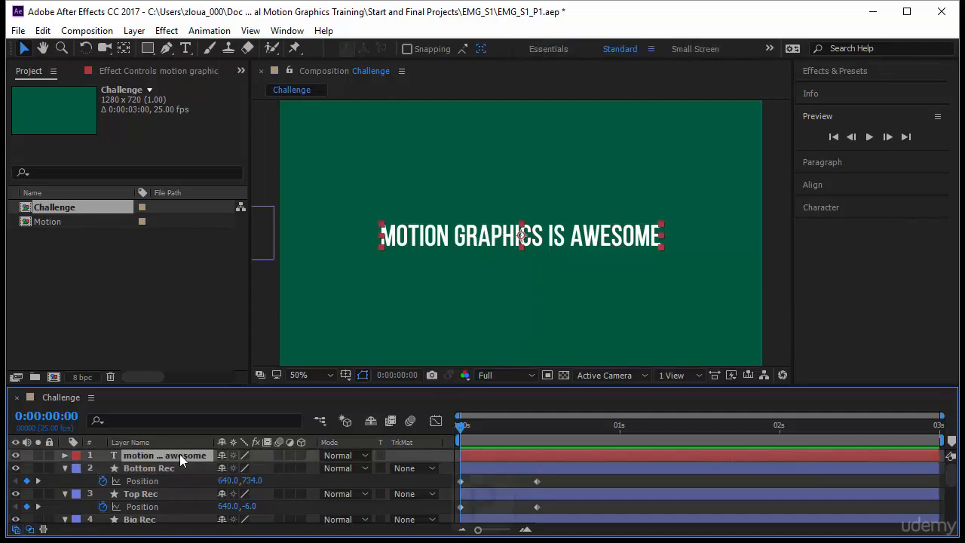
key("p")
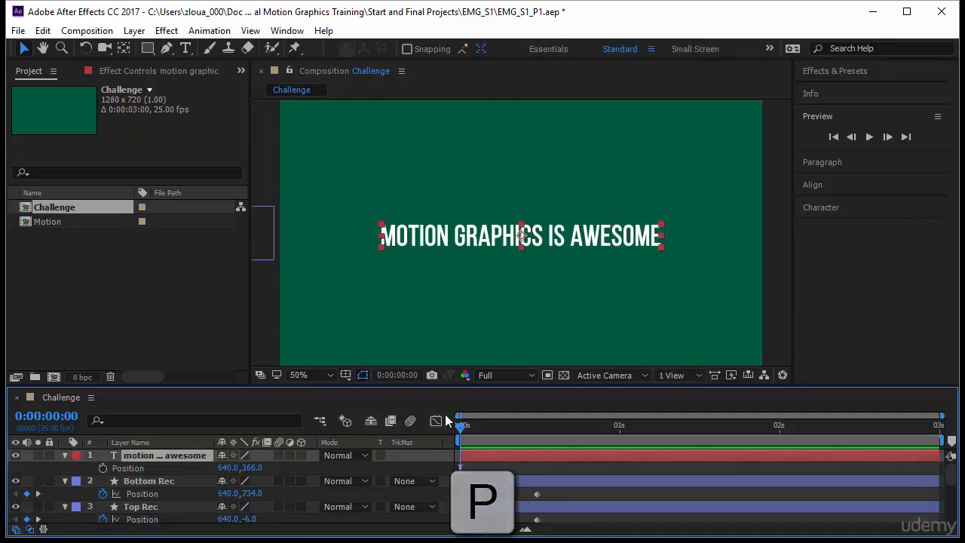
key("space")
left_click(538, 443)
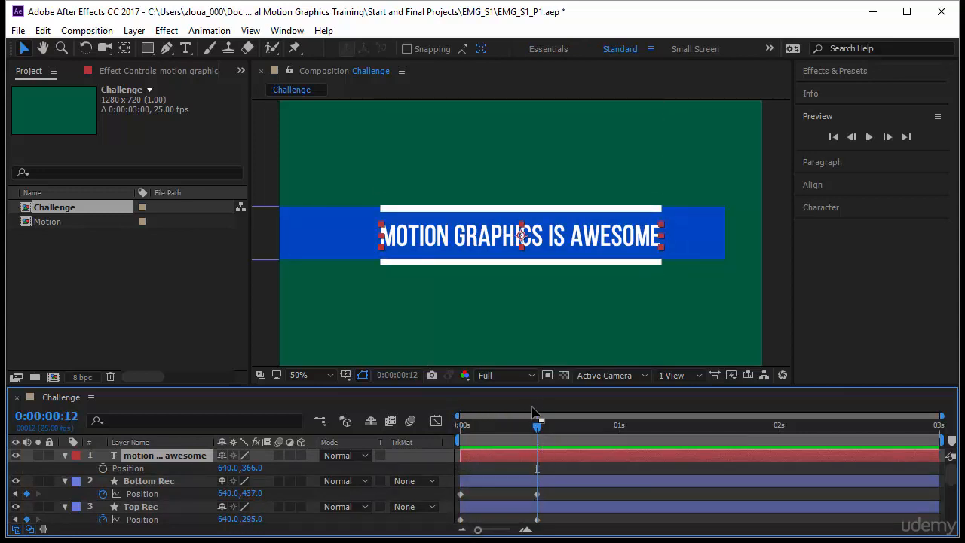
left_click(104, 468)
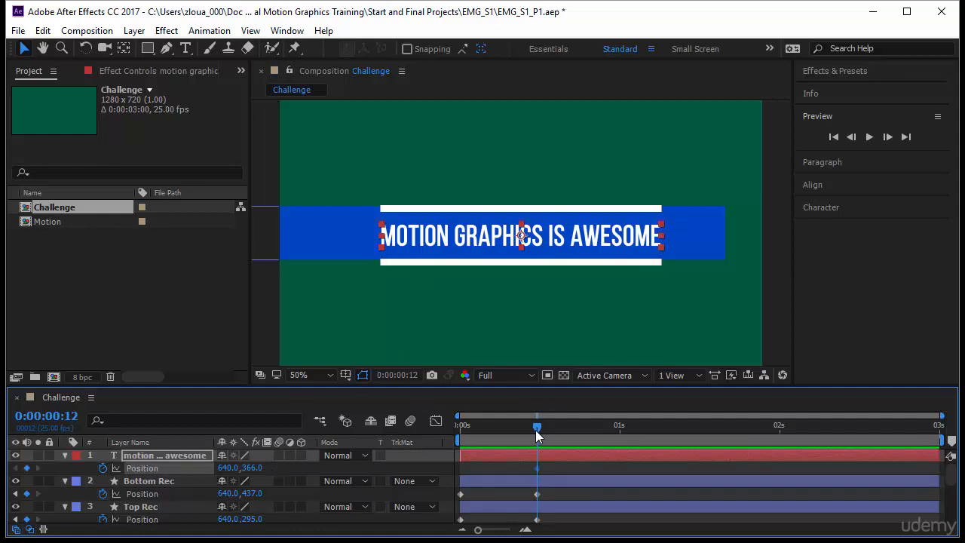
At 0:00:00:00, move the title text horizontally past the frame's right edge to Position 1662, 366, and play the preview.
left_click_drag(535, 429, 430, 441)
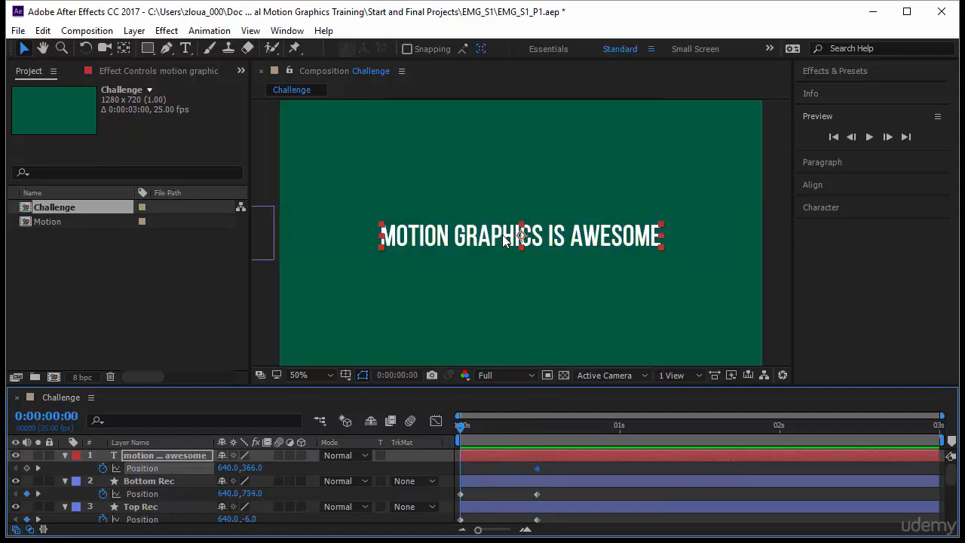
left_click_drag(503, 238, 888, 257)
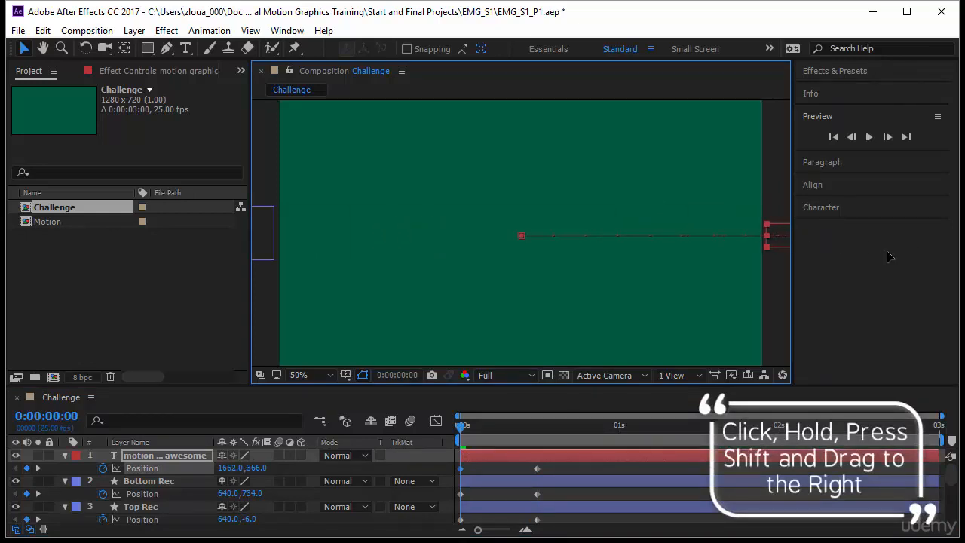
left_click(868, 136)
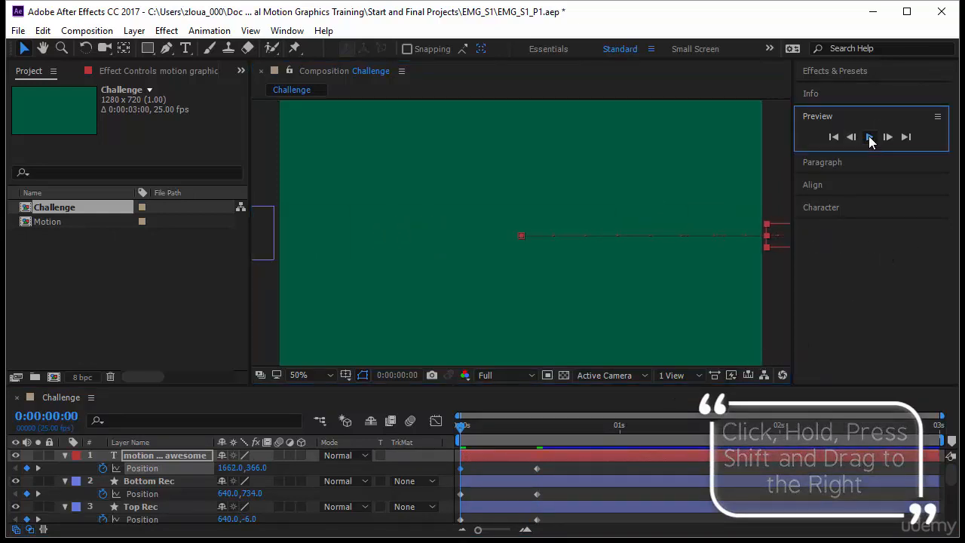
Collapse the properties of all four layers in the timeline, deselect them, and stop the preview.
left_click(147, 456)
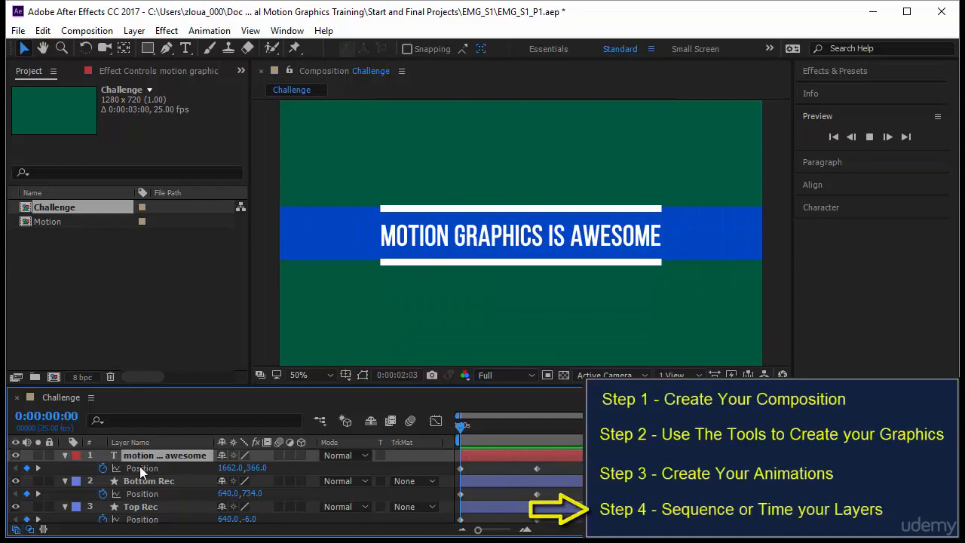
key("ctrl+a")
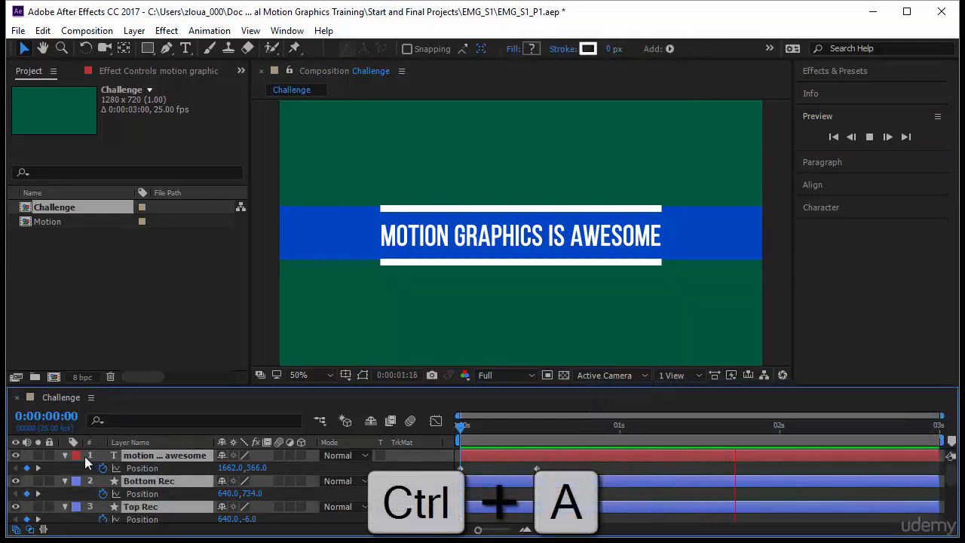
left_click(63, 455)
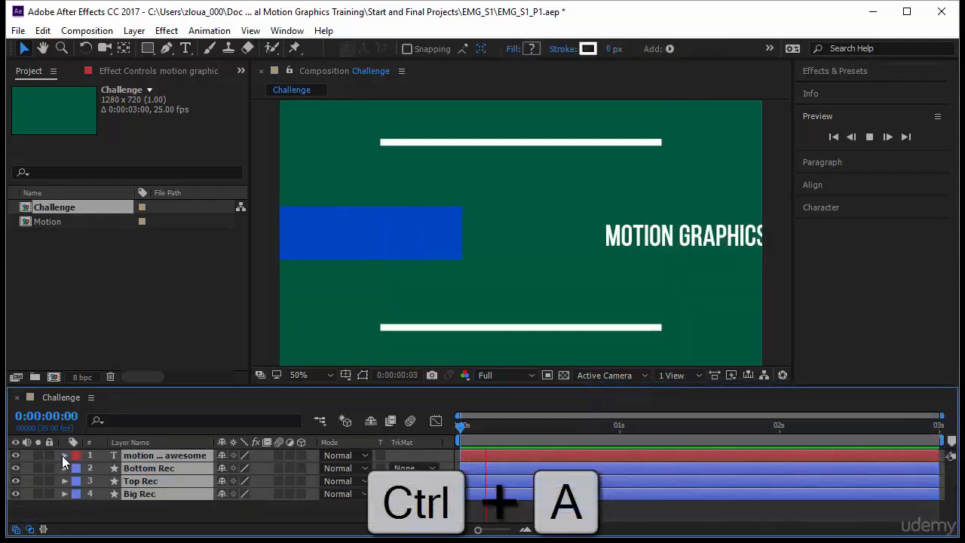
left_click(137, 510)
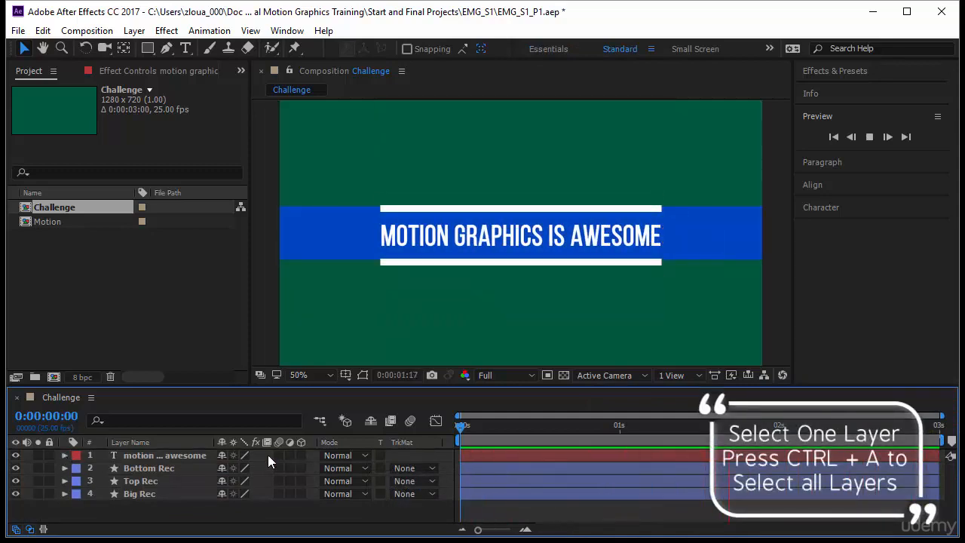
key("space")
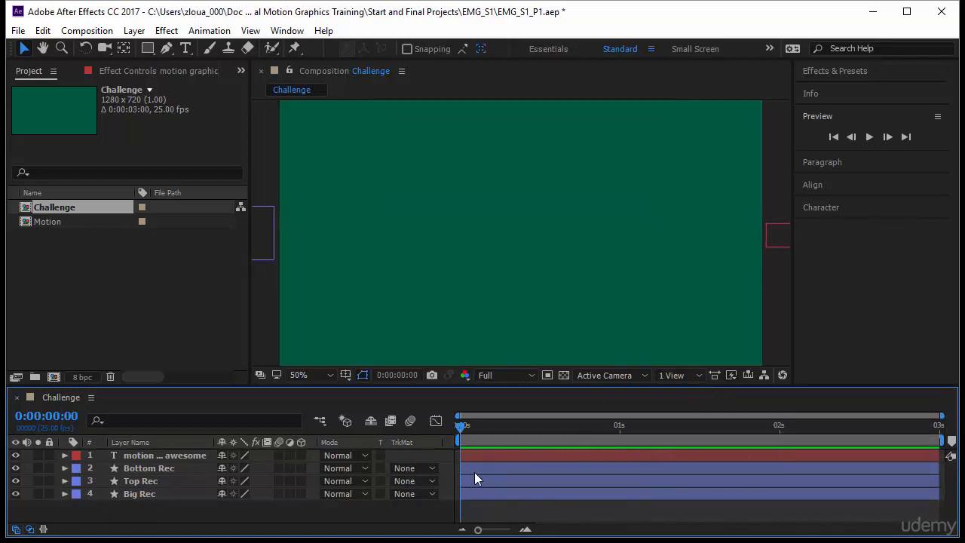
Stagger the layers in time, starting Top Rec and Bottom Rec about 7 frames in and the title text about 15 frames in.
left_click_drag(473, 480, 588, 455)
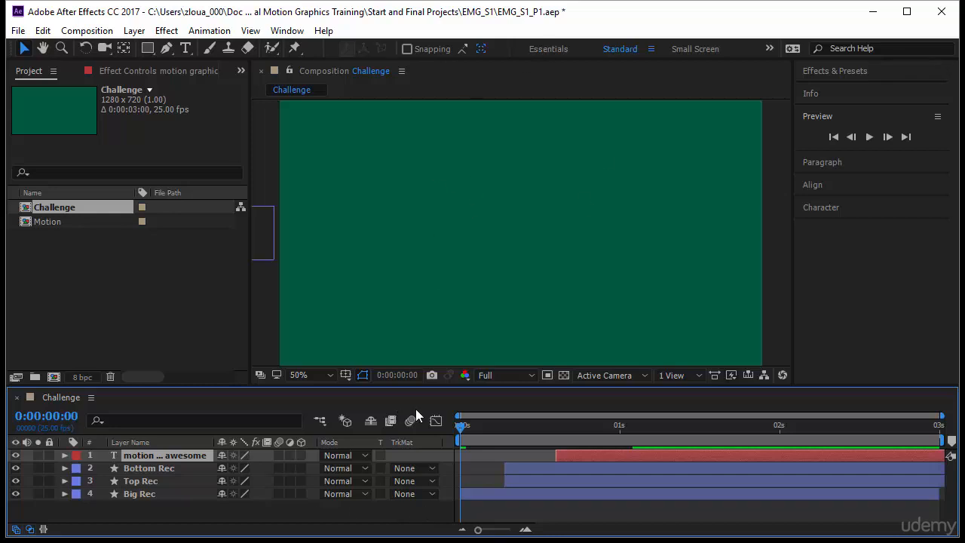
left_click(472, 494)
left_click(544, 483)
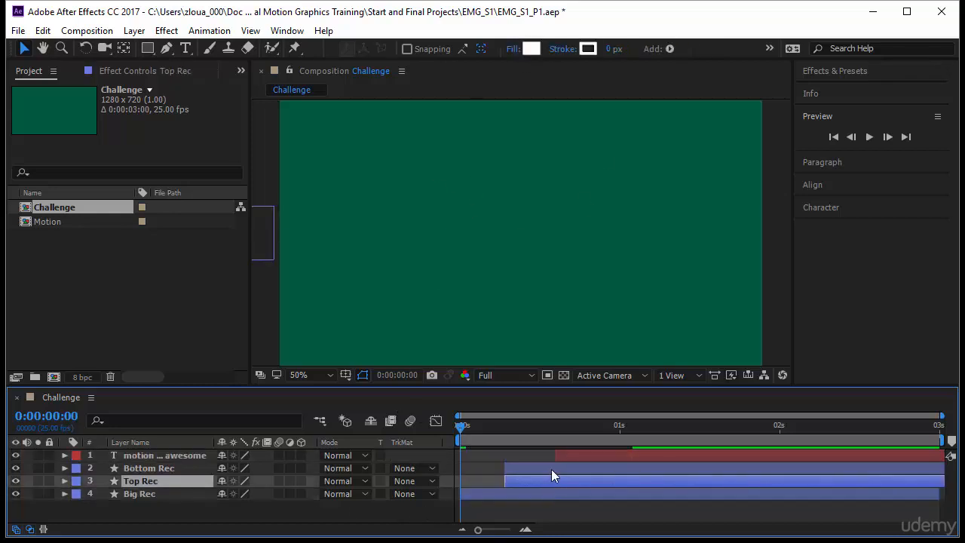
left_click(551, 469)
left_click(603, 454)
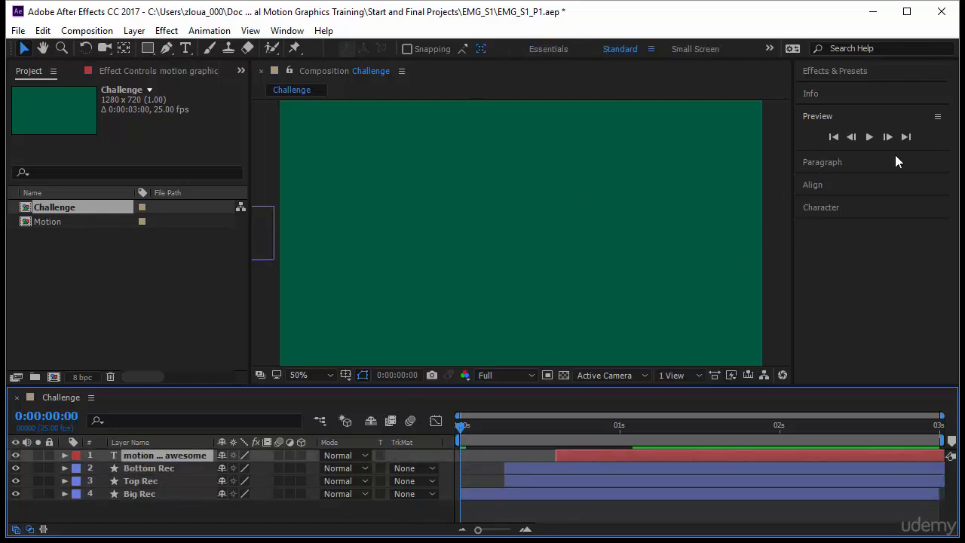
Preview the staggered animation of all layers from the beginning of the composition.
left_click(868, 137)
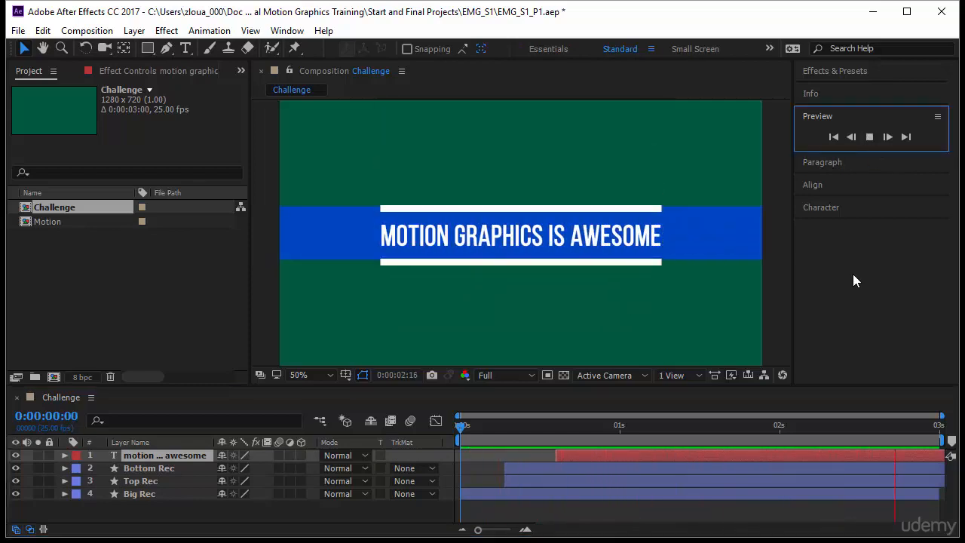
left_click(450, 425)
key("space")
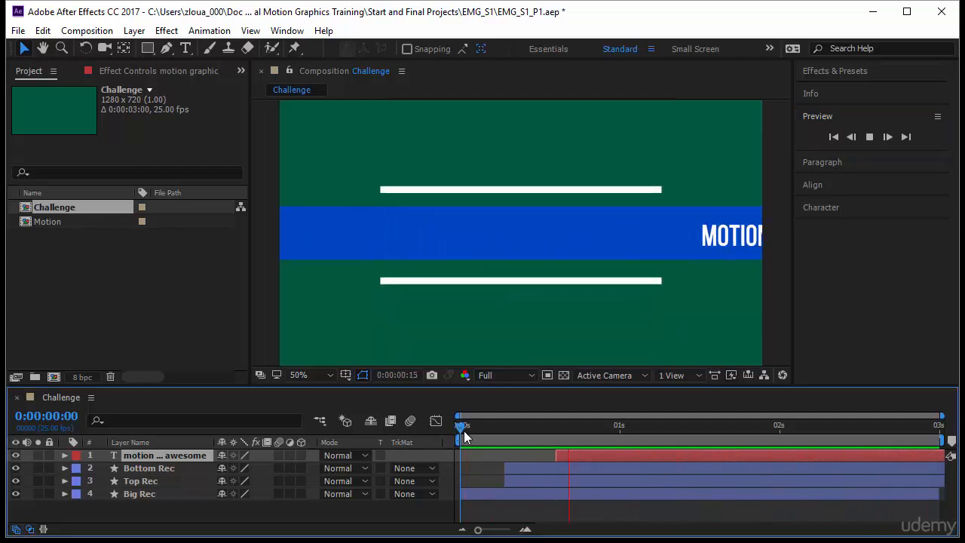
Shift the title text layer earlier so it starts about 13 frames in, and preview the animation.
key("space")
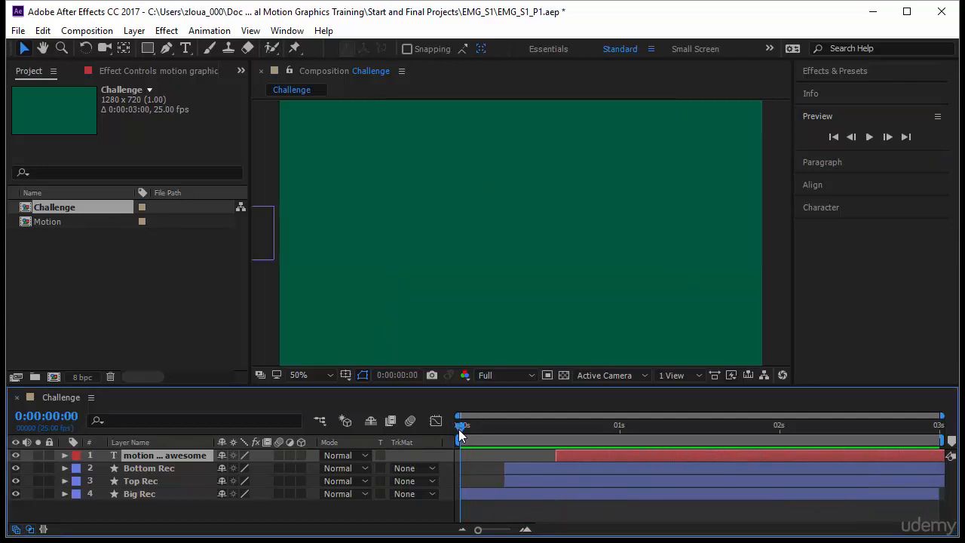
left_click_drag(593, 457, 581, 458)
left_click(867, 139)
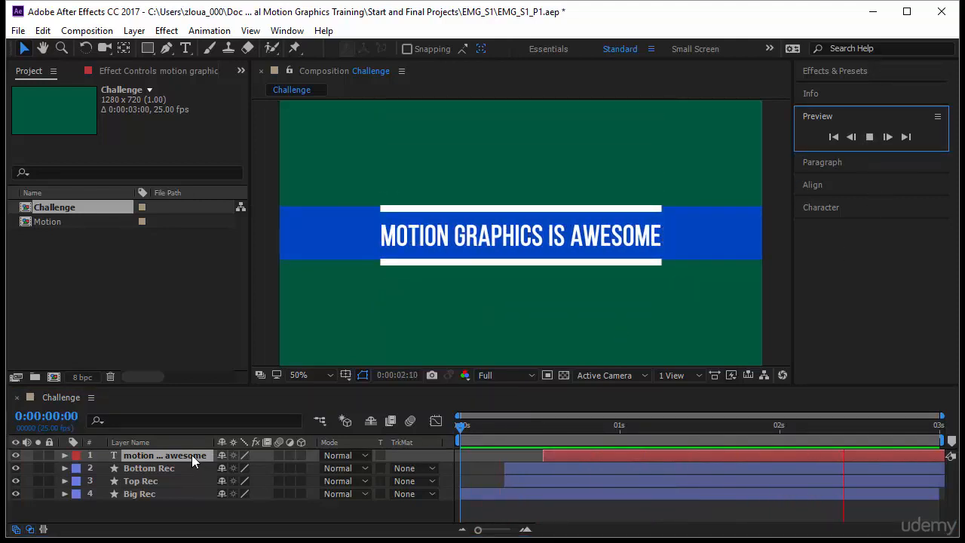
Reveal the title text's Position keyframes, move the ending keyframe to about frame 19 for a faster slide-in, and preview from the start.
key("p")
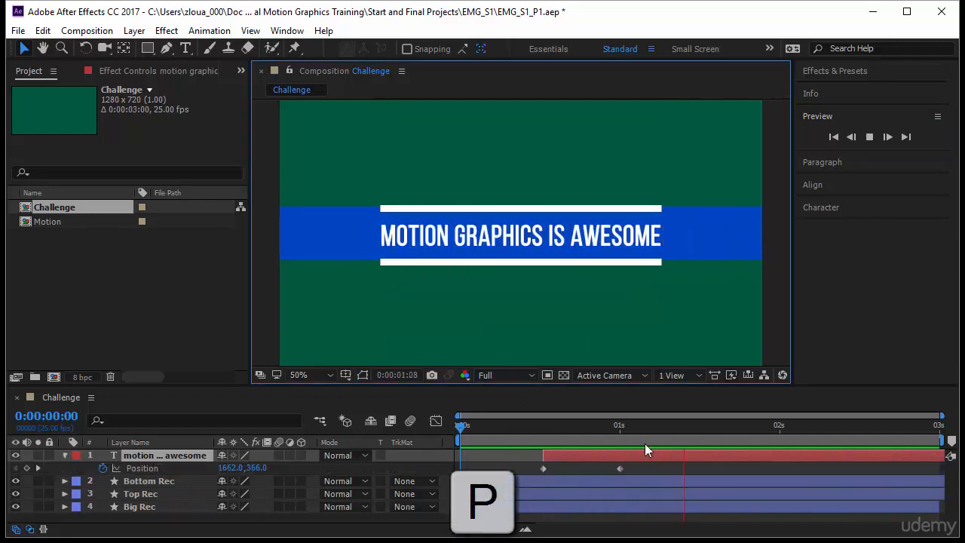
left_click_drag(461, 430, 563, 430)
left_click(620, 469)
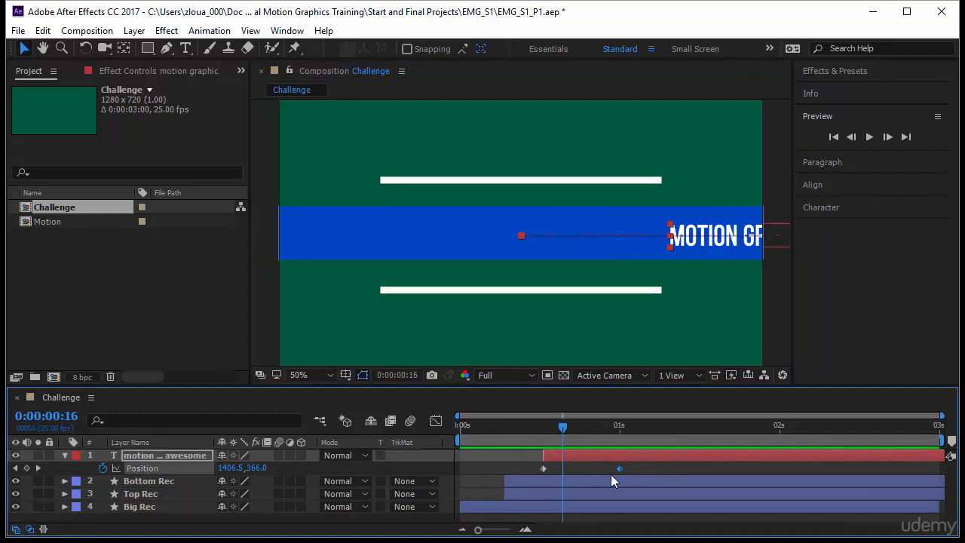
left_click_drag(615, 469, 747, 469)
left_click_drag(652, 486, 581, 468)
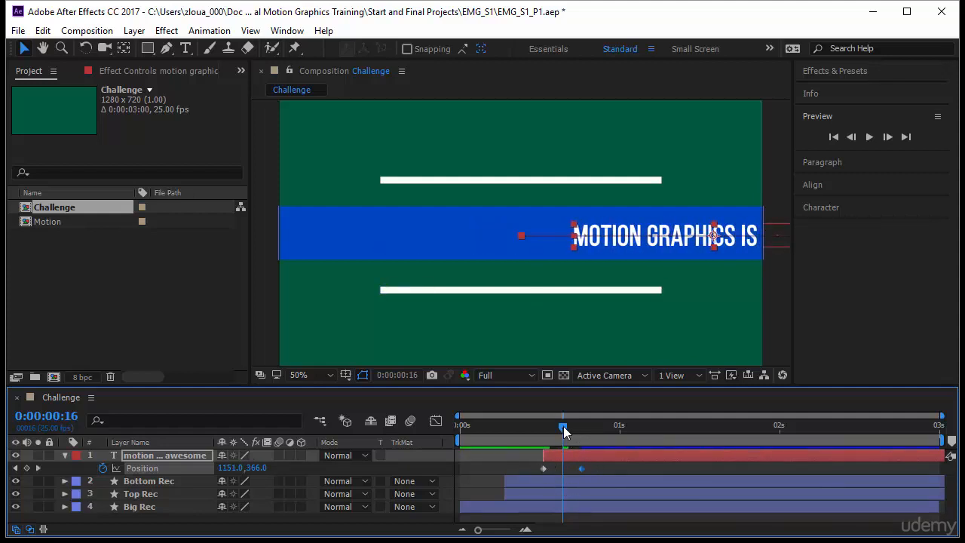
left_click_drag(563, 426, 441, 445)
left_click(866, 137)
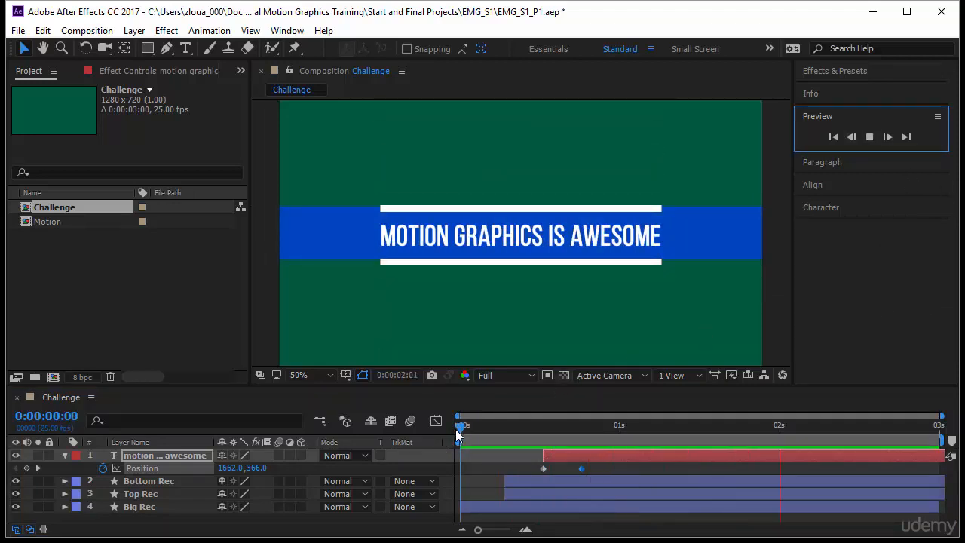
Move the ending Position keyframes of Bottom Rec and Top Rec together to about frame 13, and preview the animation.
key("space")
left_click(184, 483)
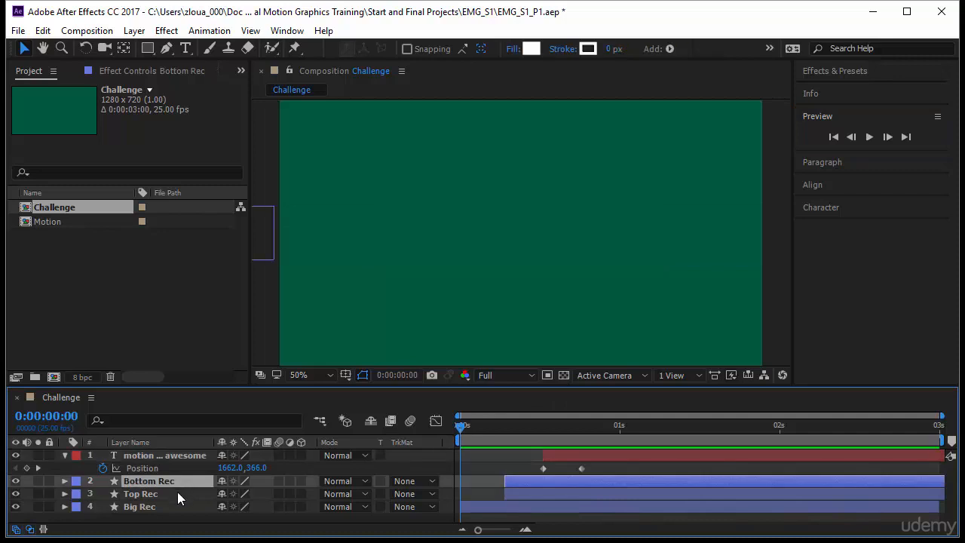
left_click(176, 492, "shift")
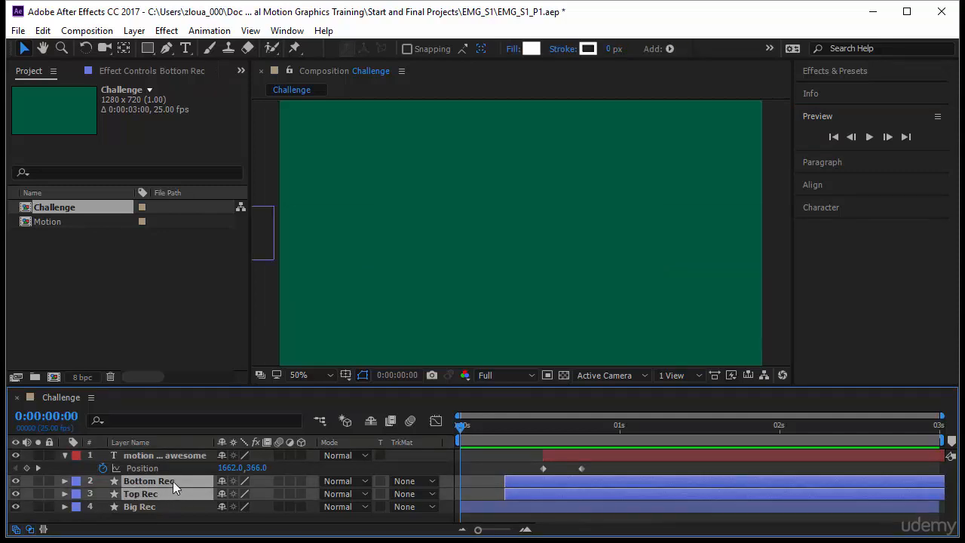
key("p")
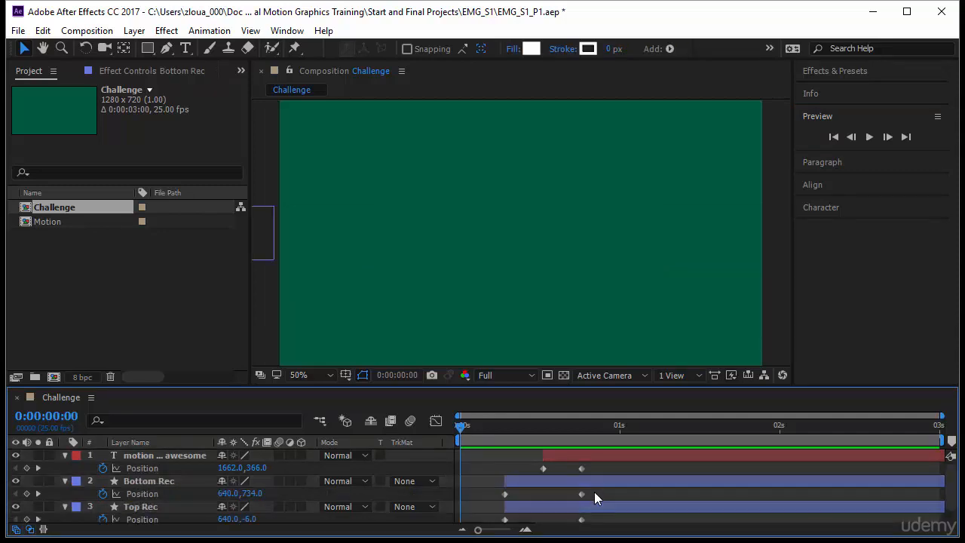
left_click_drag(594, 492, 571, 511)
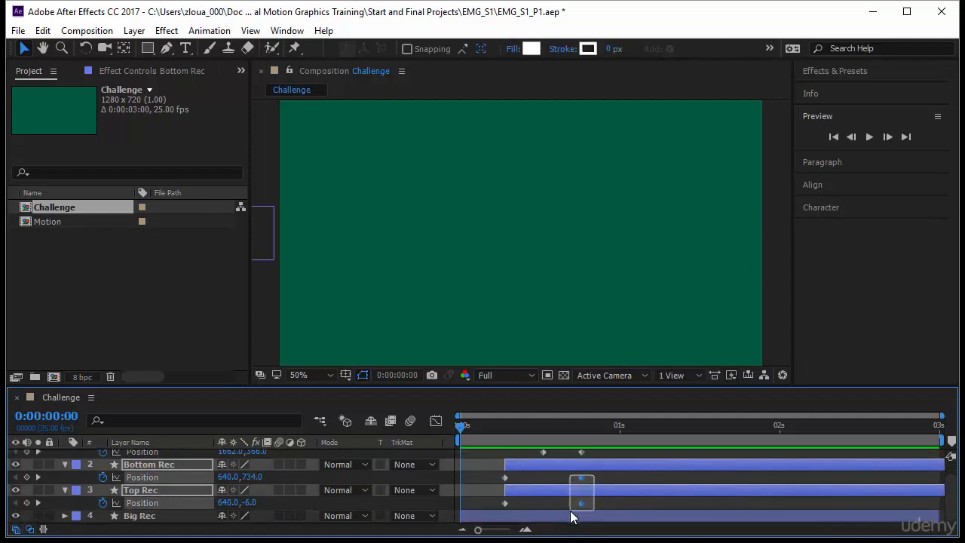
left_click_drag(595, 477, 548, 510)
left_click(868, 136)
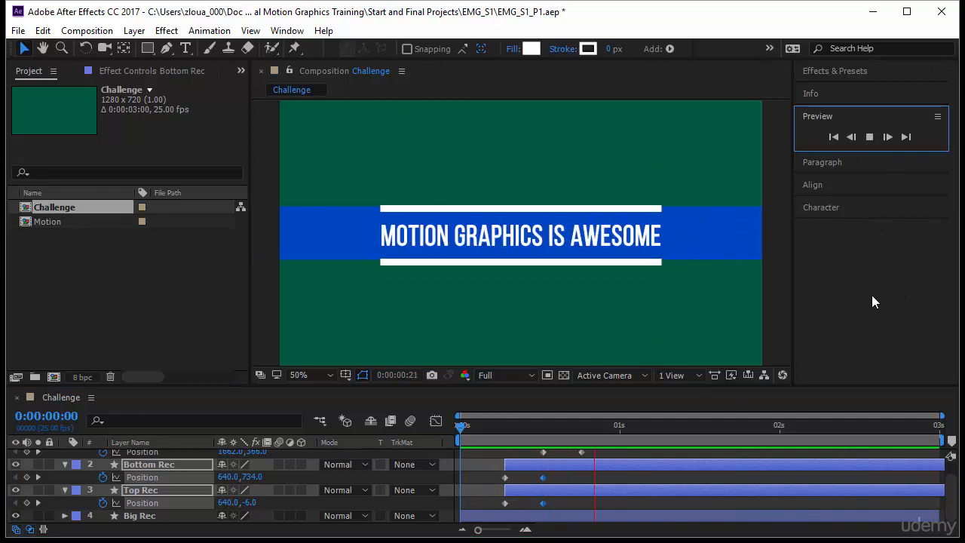
Collapse the properties of all four layers and enable motion blur for the composition and for every layer.
left_click(138, 465)
key("ctrl+a")
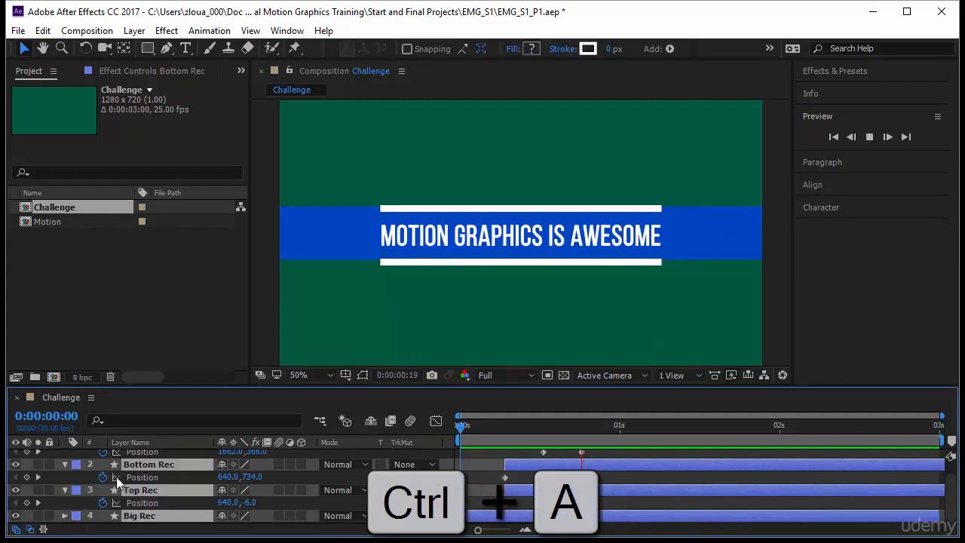
left_click(66, 490)
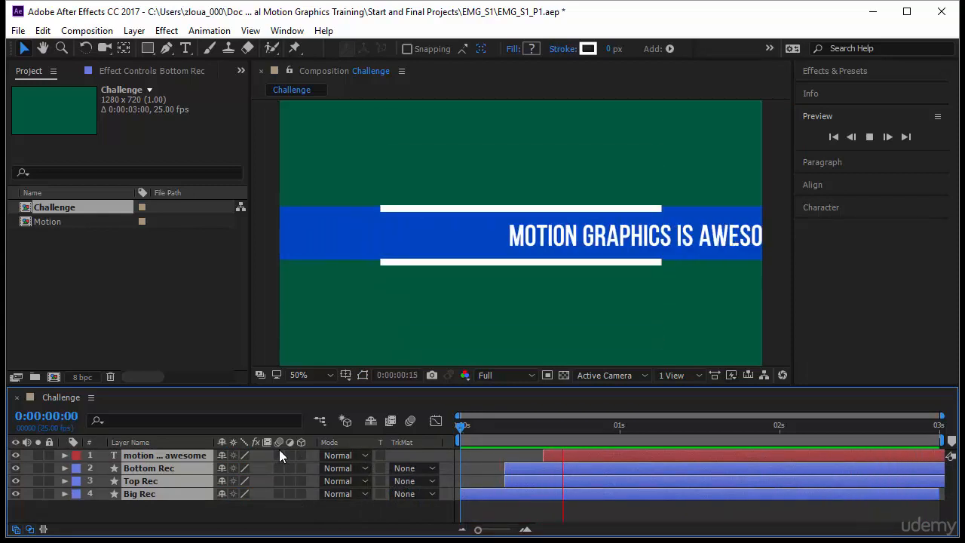
left_click(414, 420)
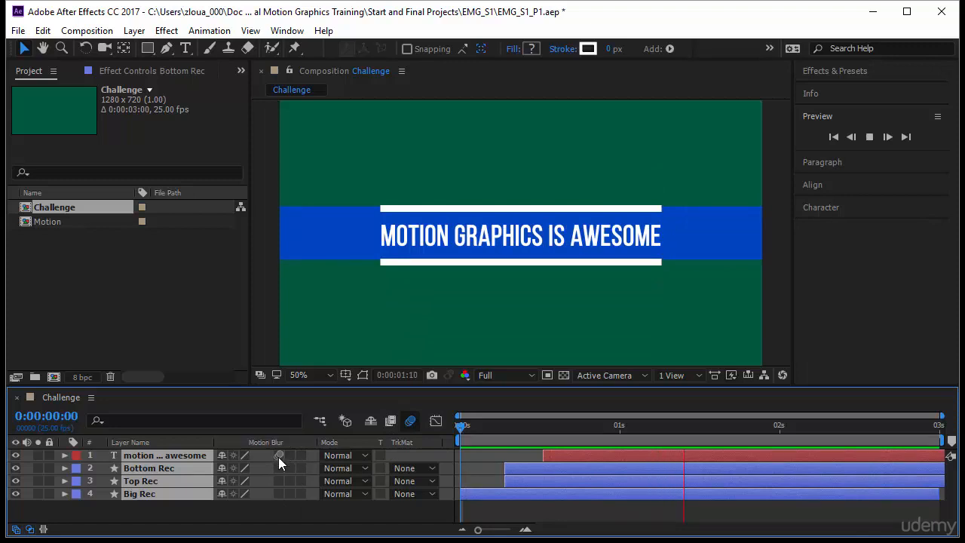
left_click_drag(278, 457, 277, 494)
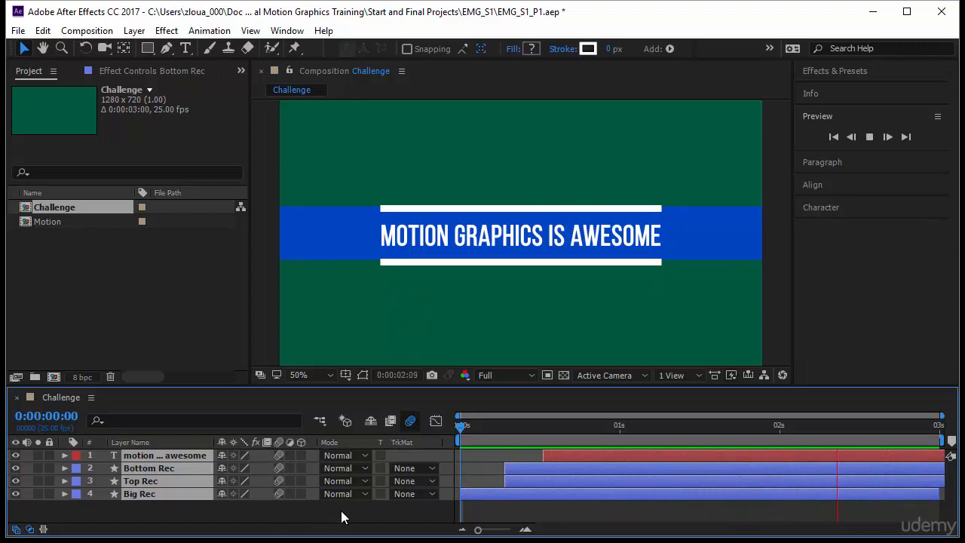